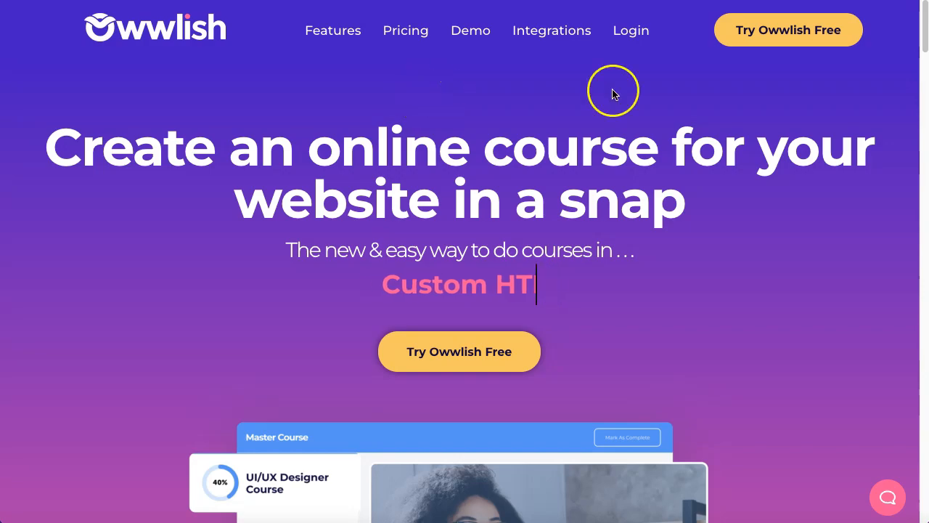
Open the Owwlish app dashboard from the website and bring up the page search.
{"action": "left_click", "coordinate": [798, 33]}
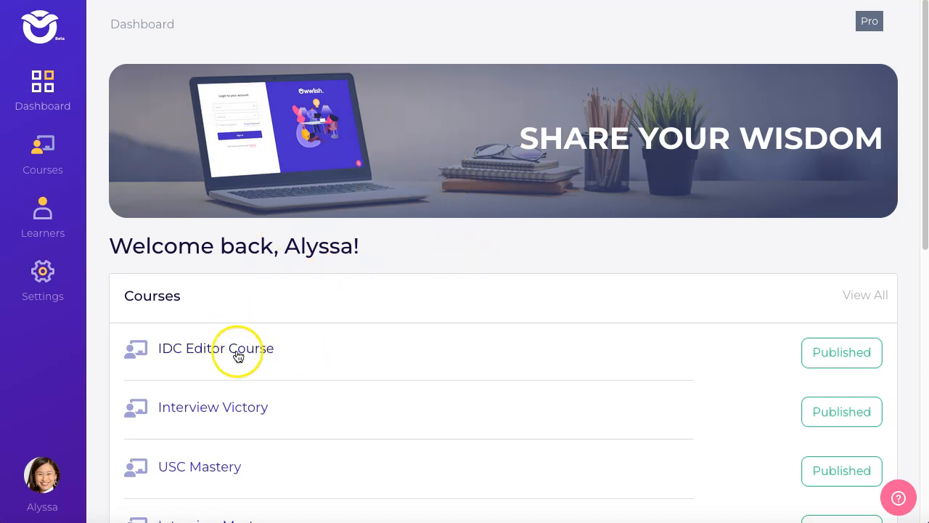
{"action": "scroll", "coordinate": [308, 370], "scroll_direction": "down", "scroll_amount": 3}
{"action": "scroll", "coordinate": [304, 368], "scroll_direction": "up", "scroll_amount": 2}
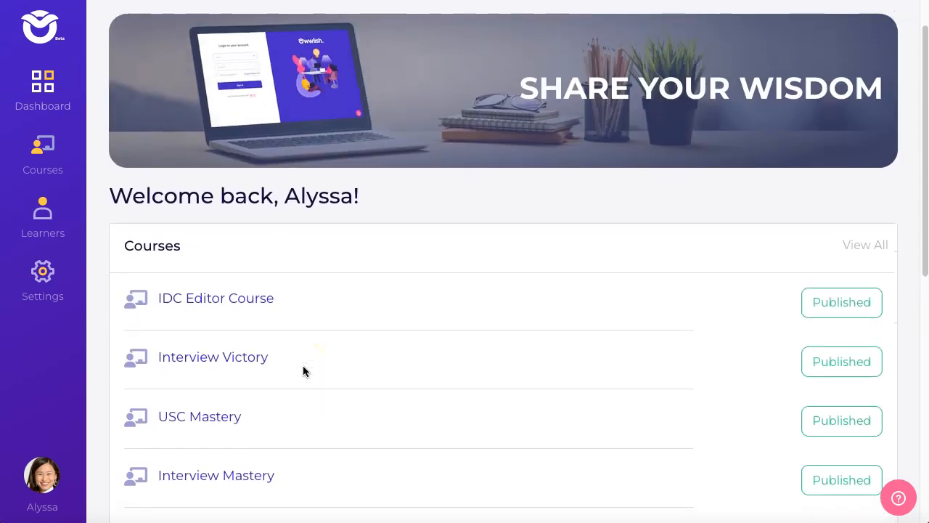
{"action": "key", "text": "ctrl+f"}
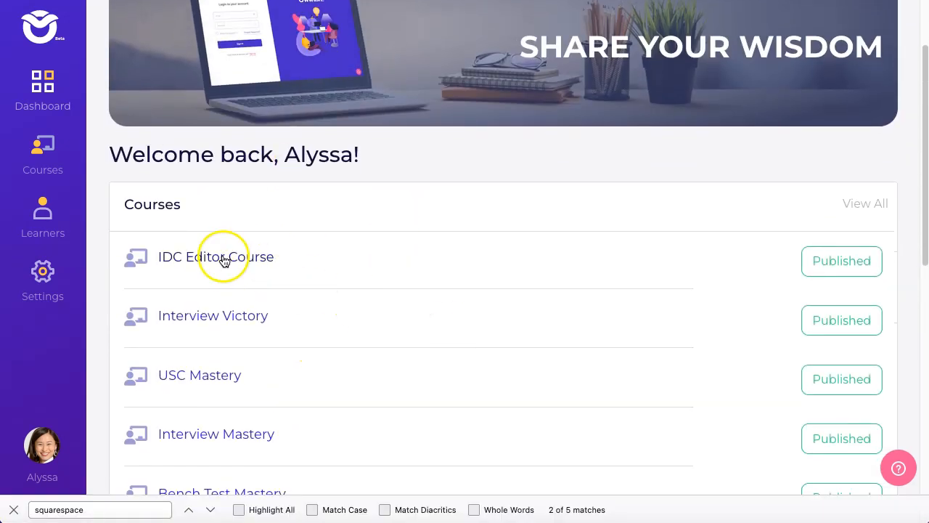
Open the IDC Editor Course in the course builder.
{"action": "left_click", "coordinate": [225, 261]}
{"action": "scroll", "coordinate": [400, 305], "scroll_direction": "down", "scroll_amount": 7}
{"action": "scroll", "coordinate": [398, 307], "scroll_direction": "down", "scroll_amount": 4}
{"action": "scroll", "coordinate": [399, 307], "scroll_direction": "up", "scroll_amount": 11}
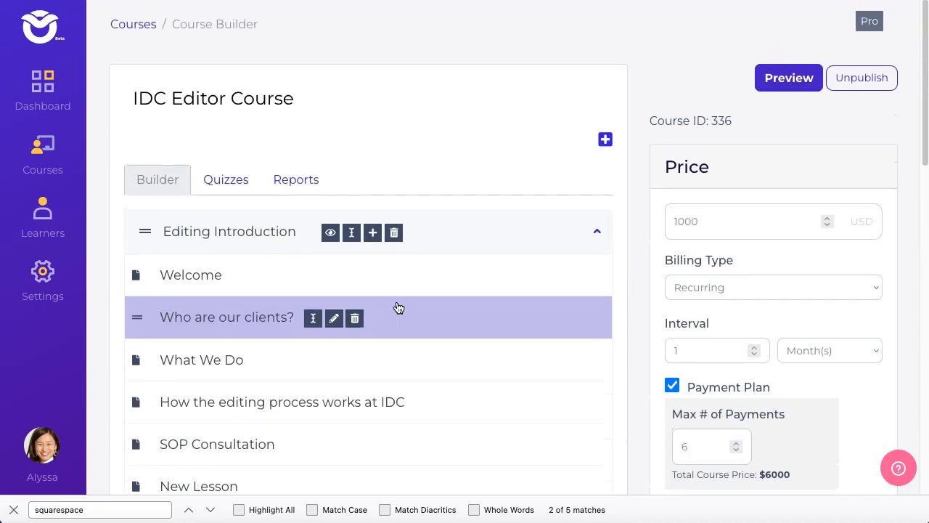
Open Connected Sites in Settings and start a new Squarespace integration.
{"action": "left_click", "coordinate": [37, 281]}
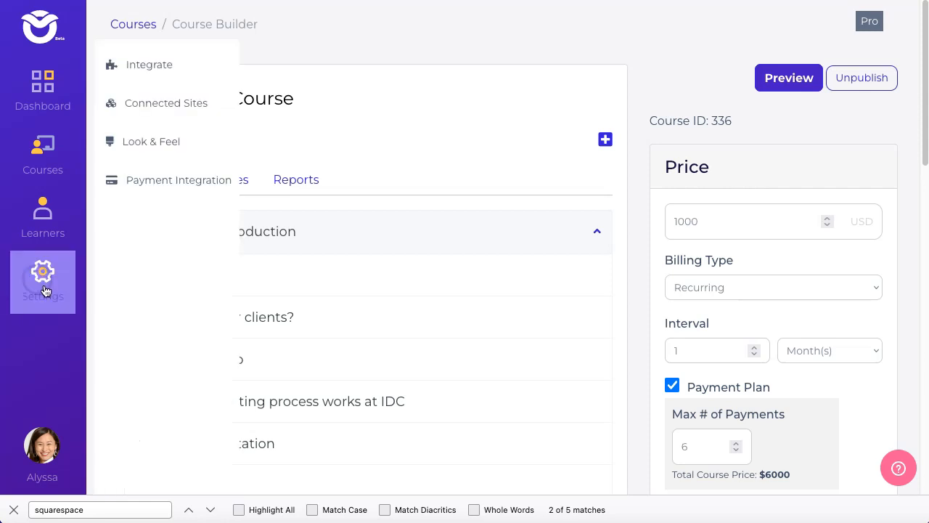
{"action": "left_click", "coordinate": [196, 104]}
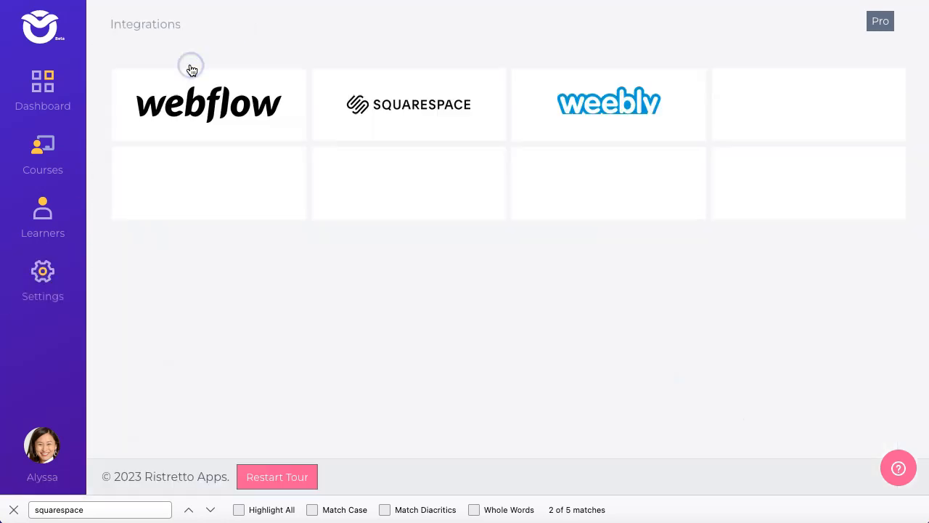
{"action": "left_click", "coordinate": [393, 108]}
{"action": "left_click", "coordinate": [431, 193]}
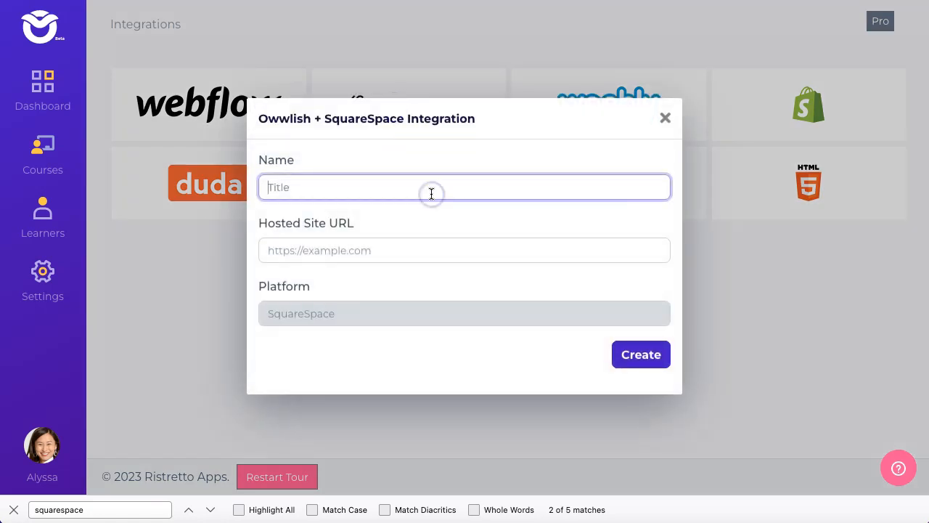
Name the integration My Squarespace Site.
{"action": "type", "text": "My Sqauarespace Site"}
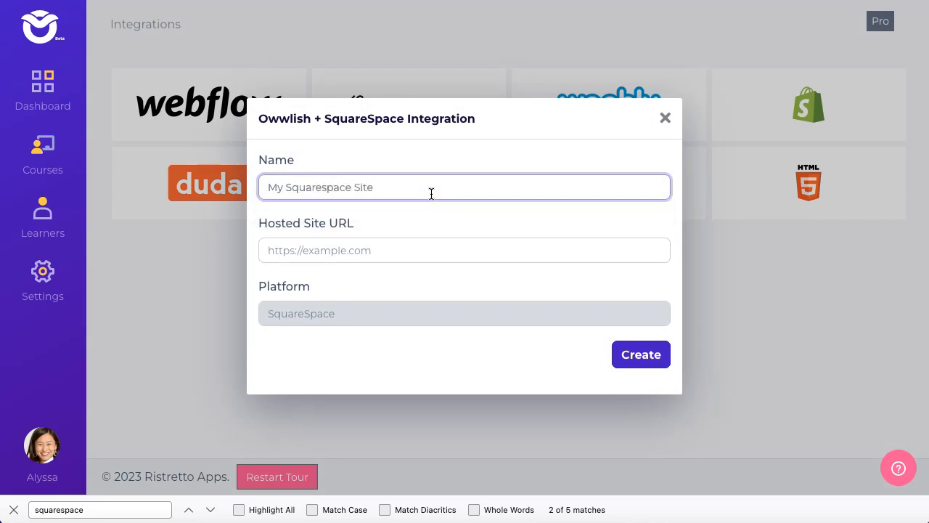
{"action": "triple_click", "coordinate": [334, 218]}
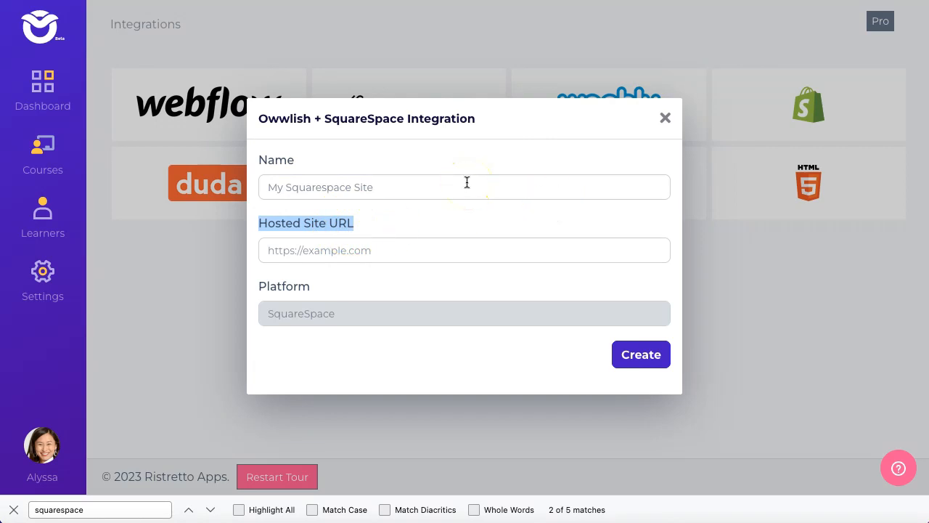
{"action": "left_click", "coordinate": [648, 264]}
Switch to the browser and browse the Squarespace site's home and course pages.
{"action": "key", "text": "super+grave"}
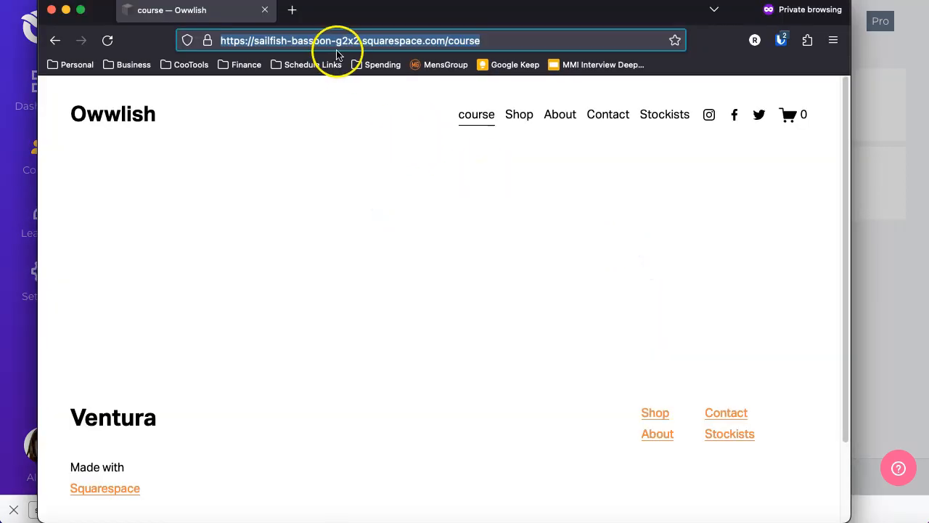
{"action": "left_click", "coordinate": [125, 113]}
{"action": "scroll", "coordinate": [436, 188], "scroll_direction": "down", "scroll_amount": 5}
{"action": "scroll", "coordinate": [465, 204], "scroll_direction": "up", "scroll_amount": 5}
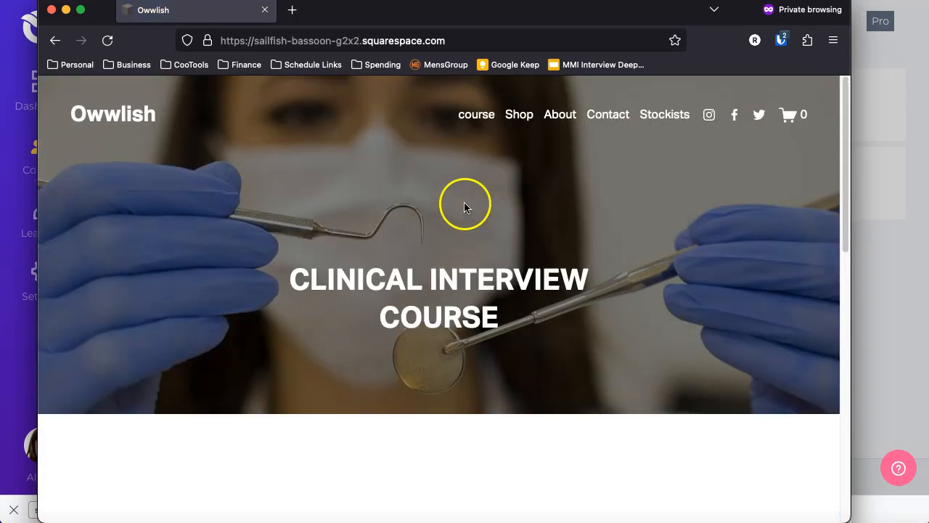
{"action": "left_click", "coordinate": [478, 114]}
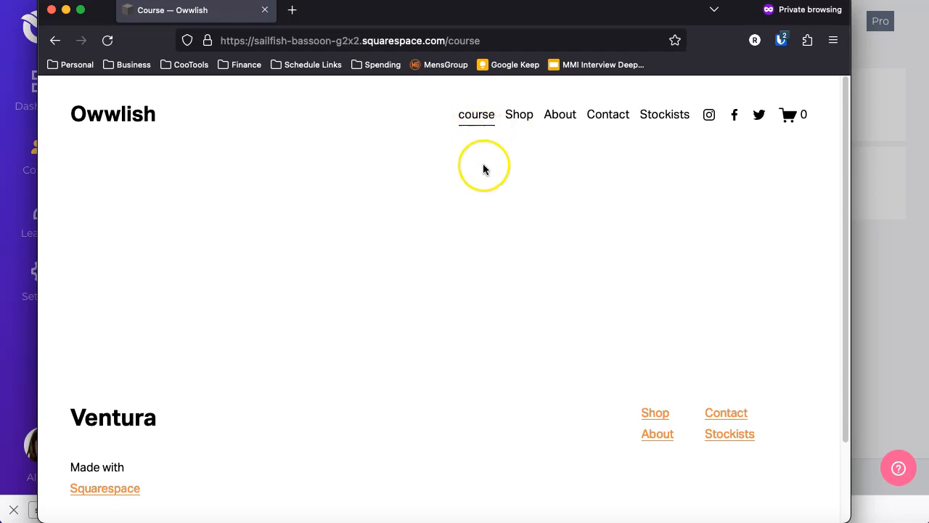
{"action": "scroll", "coordinate": [535, 241], "scroll_direction": "down", "scroll_amount": 2}
{"action": "scroll", "coordinate": [535, 242], "scroll_direction": "up", "scroll_amount": 2}
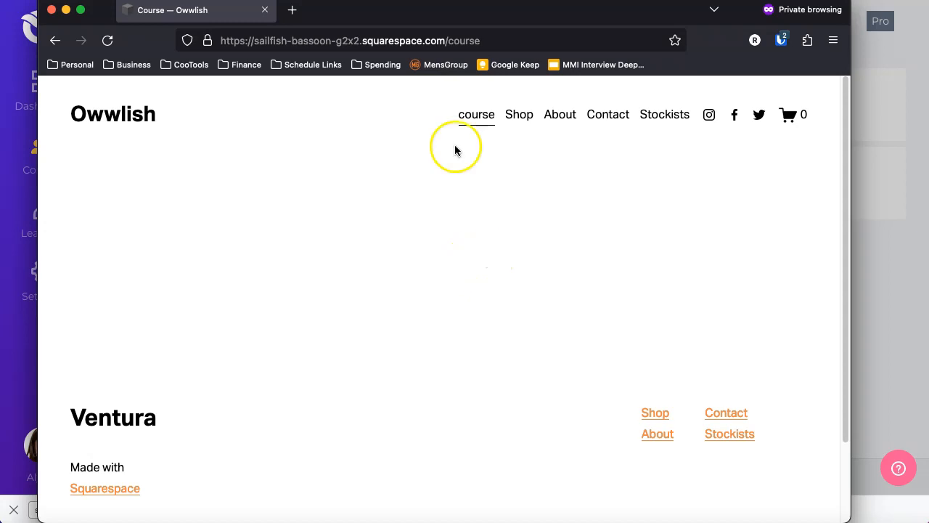
Select the site's base URL in the address bar without the /course path and copy it.
{"action": "left_click", "coordinate": [351, 41]}
{"action": "mouse_move", "coordinate": [253, 41]}
{"action": "left_mouse_down"}
{"action": "mouse_move", "coordinate": [442, 41]}
{"action": "mouse_move", "coordinate": [263, 41]}
{"action": "left_mouse_up"}
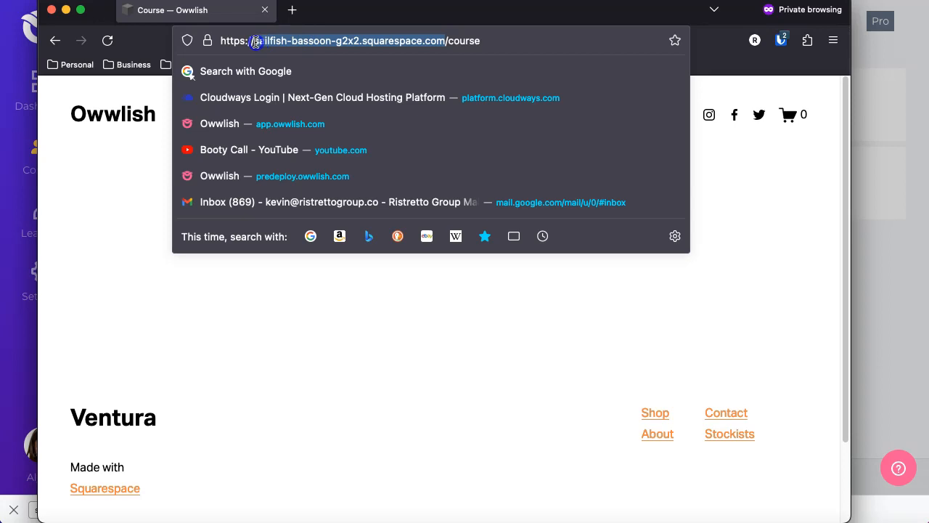
{"action": "left_click_drag", "start_coordinate": [363, 40], "coordinate": [237, 34]}
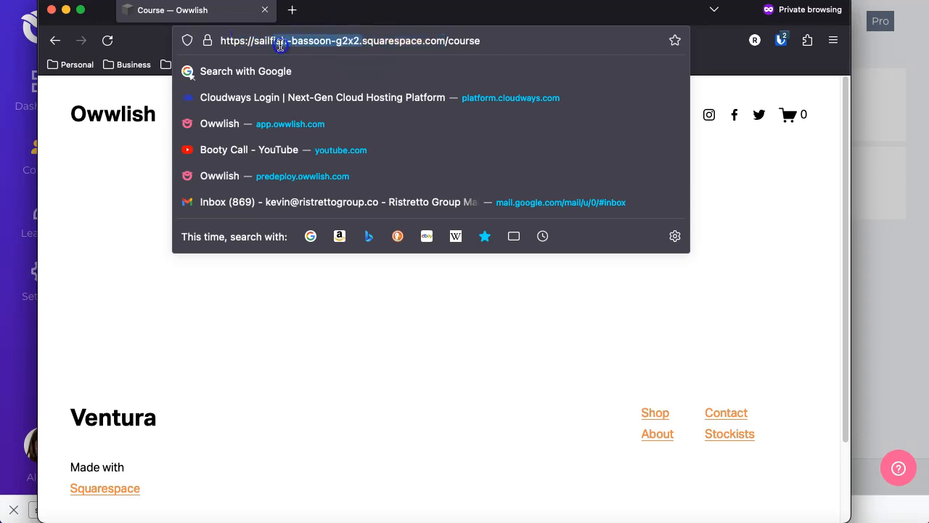
{"action": "left_click_drag", "start_coordinate": [442, 41], "coordinate": [256, 41]}
{"action": "left_click", "coordinate": [469, 41]}
{"action": "left_click", "coordinate": [450, 40]}
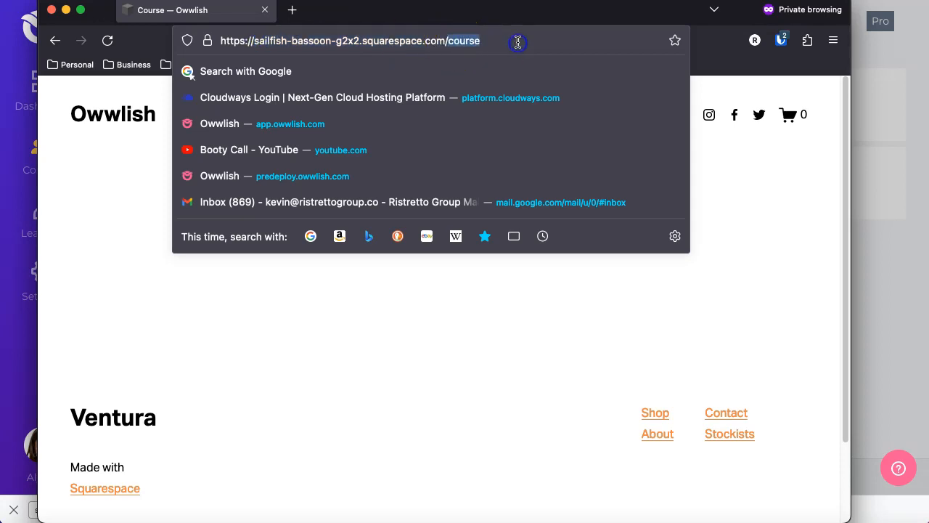
{"action": "left_click", "coordinate": [642, 323]}
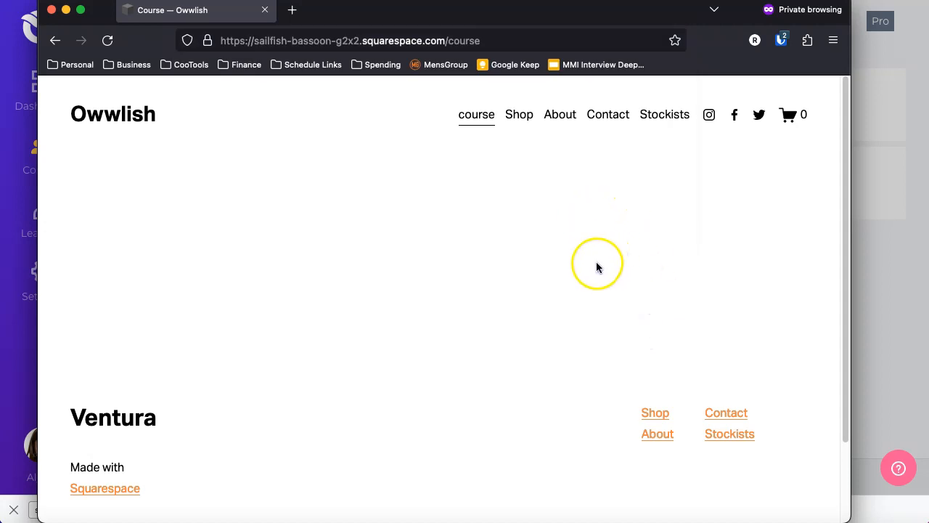
{"action": "left_click_drag", "start_coordinate": [445, 41], "coordinate": [223, 40]}
{"action": "right_click", "coordinate": [224, 39]}
{"action": "left_click", "coordinate": [424, 41]}
{"action": "left_click", "coordinate": [435, 42]}
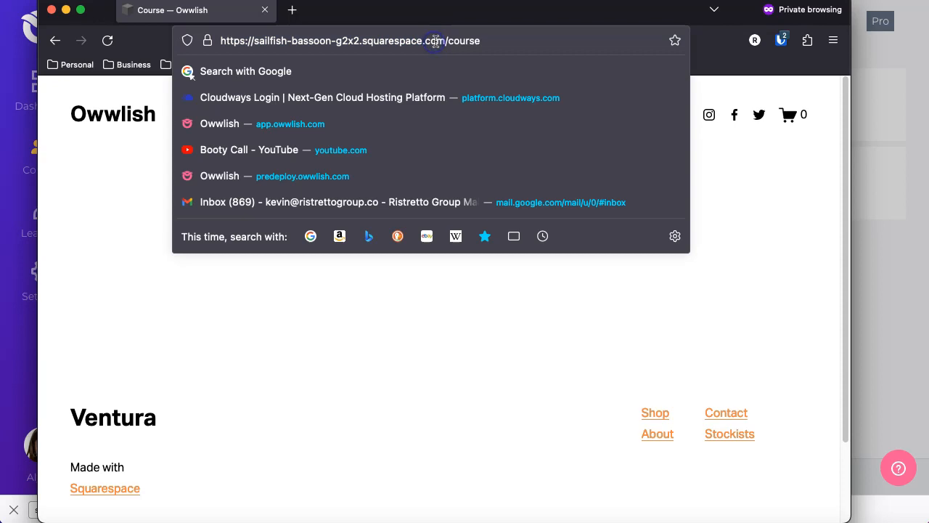
{"action": "left_click_drag", "start_coordinate": [443, 40], "coordinate": [223, 40]}
{"action": "right_click", "coordinate": [251, 44]}
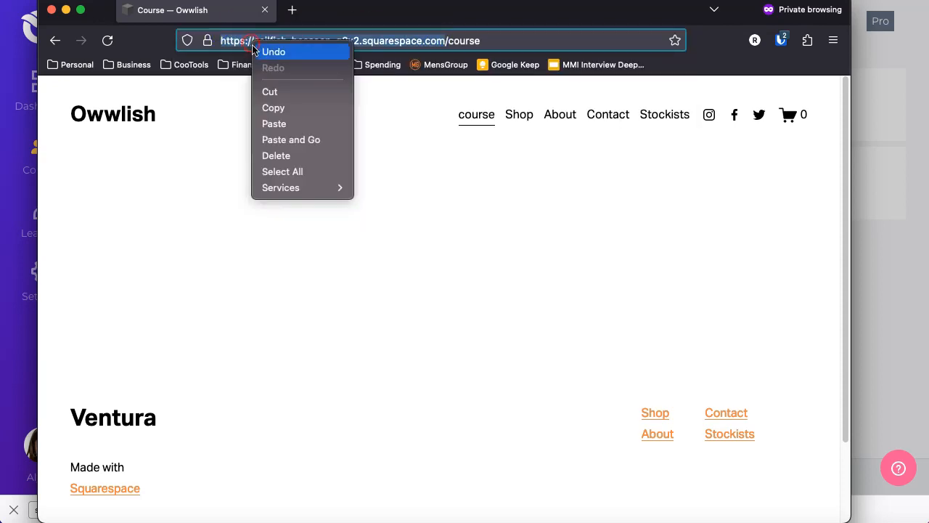
{"action": "left_click", "coordinate": [280, 106]}
{"action": "key", "text": "super+Tab"}
{"action": "left_click", "coordinate": [385, 250]}
{"action": "right_click", "coordinate": [385, 249]}
{"action": "left_click", "coordinate": [427, 329]}
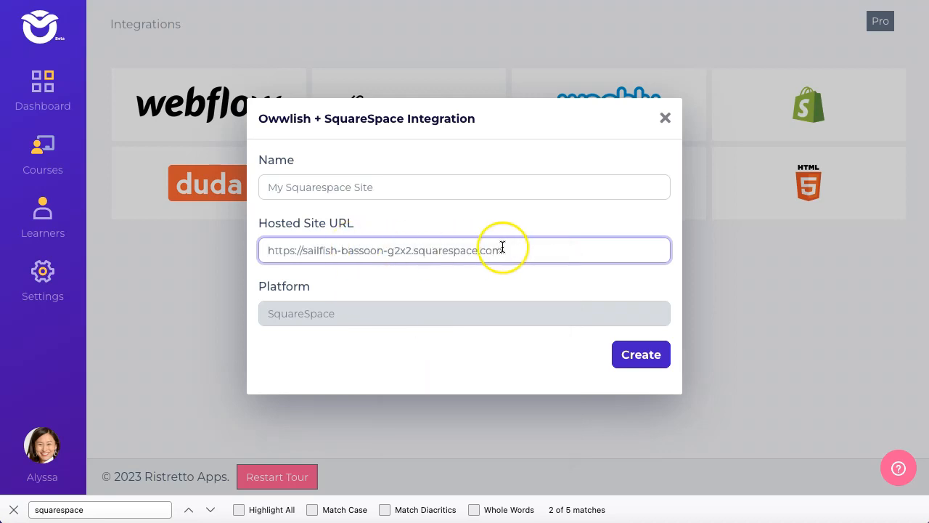
{"action": "left_click_drag", "start_coordinate": [300, 250], "coordinate": [525, 252]}
{"action": "left_click", "coordinate": [645, 358]}
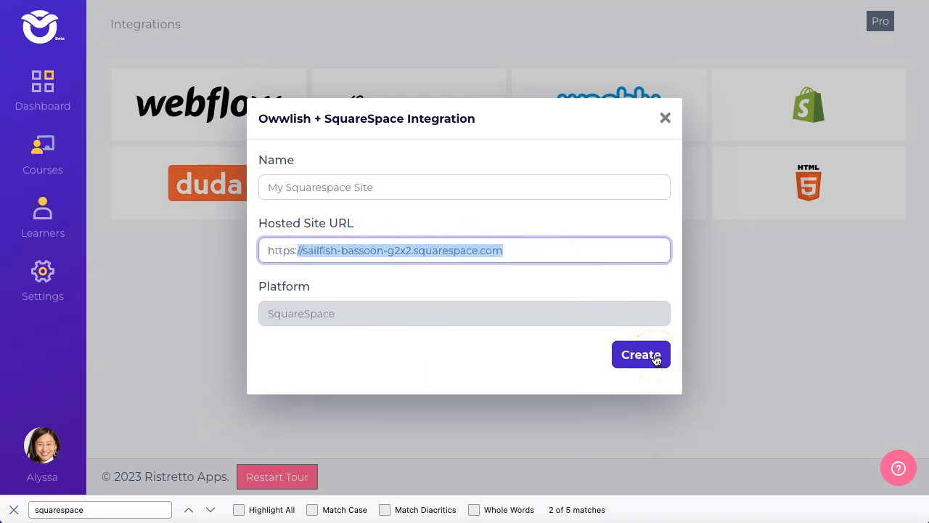
{"action": "left_click", "coordinate": [656, 358]}
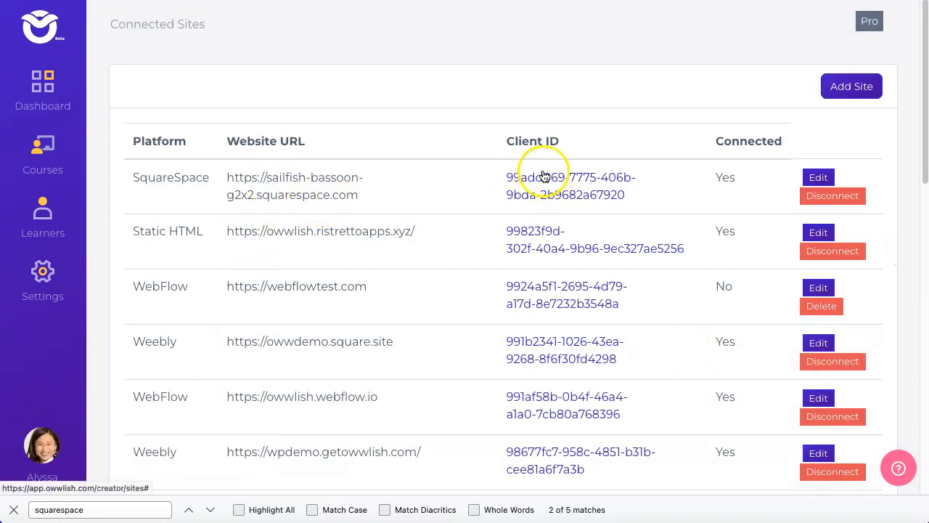
Open the new Squarespace site's integration code and select the Clinical Interview Course.
{"action": "left_click", "coordinate": [580, 183]}
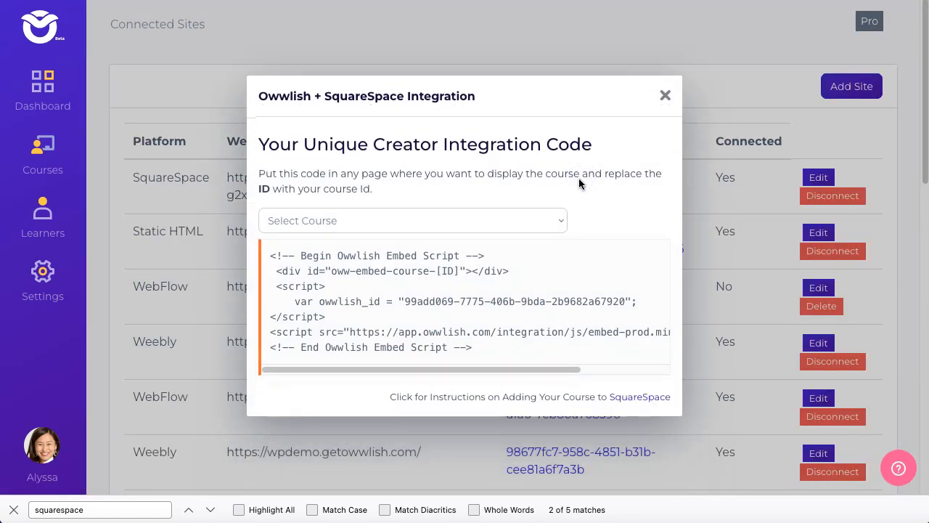
{"action": "left_click", "coordinate": [342, 218]}
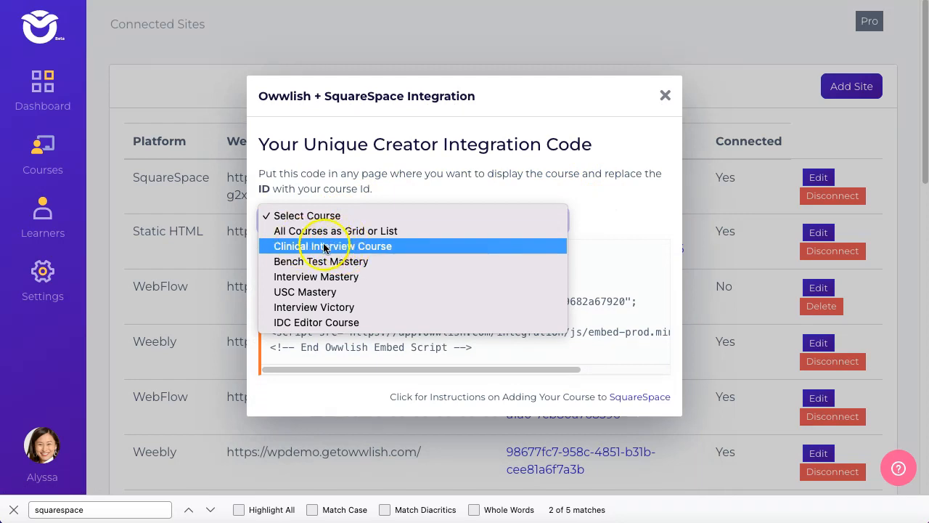
{"action": "left_click", "coordinate": [324, 247]}
{"action": "left_click", "coordinate": [367, 215]}
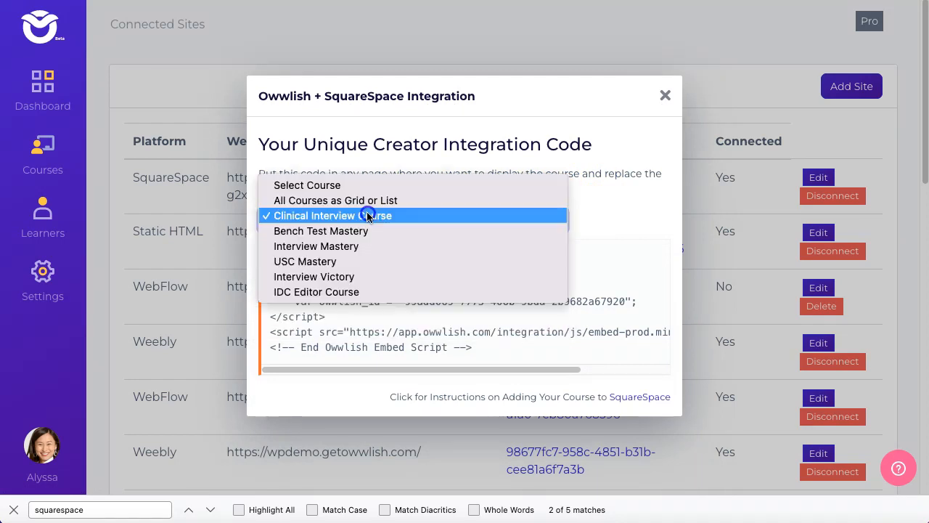
{"action": "left_click", "coordinate": [371, 201]}
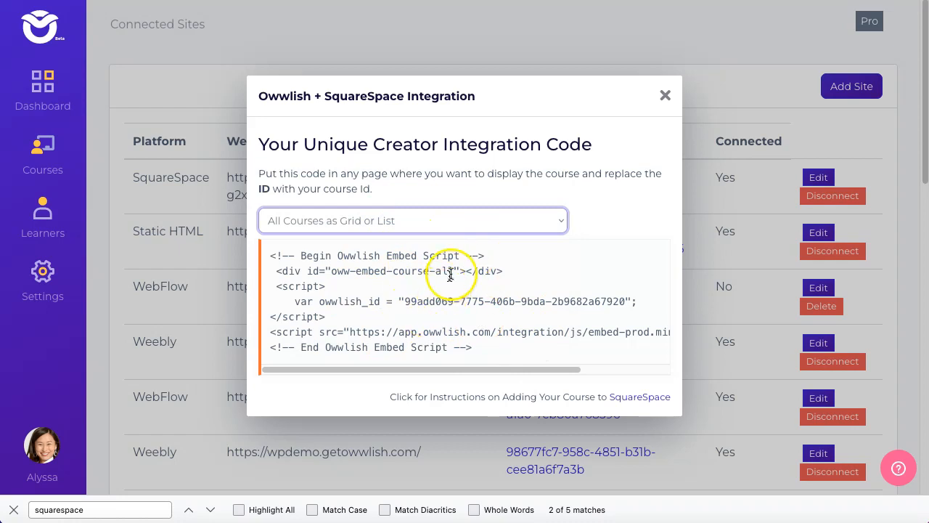
{"action": "double_click", "coordinate": [448, 271]}
{"action": "left_click", "coordinate": [425, 216]}
{"action": "left_click", "coordinate": [426, 231]}
{"action": "double_click", "coordinate": [441, 271]}
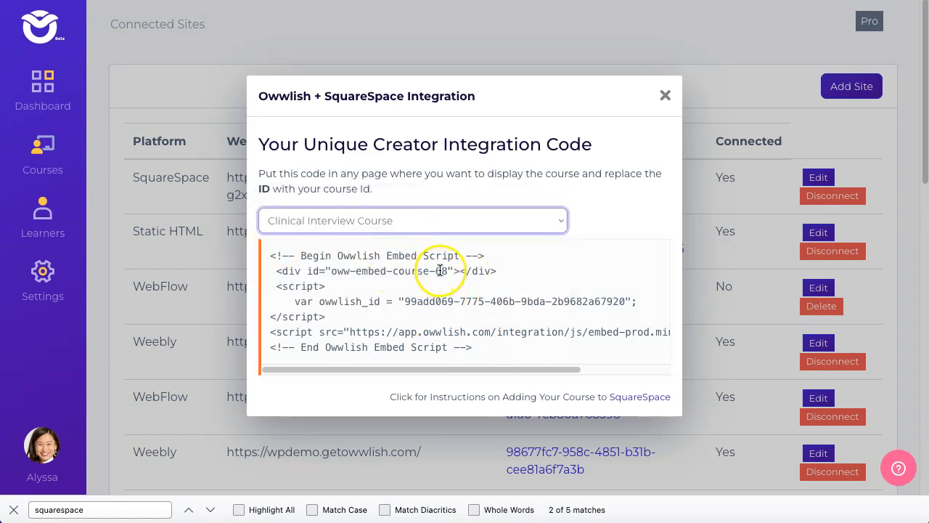
Select the whole embed script and copy it.
{"action": "left_click_drag", "start_coordinate": [267, 255], "coordinate": [494, 347]}
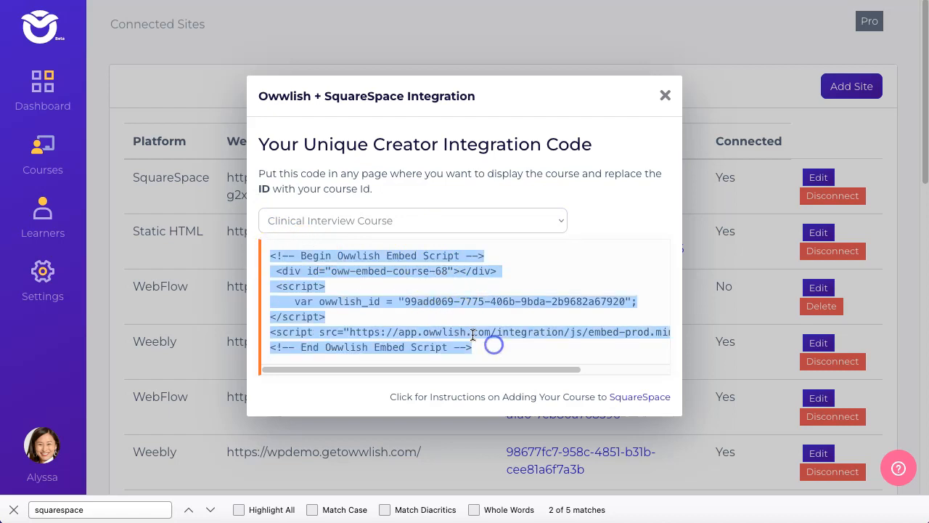
{"action": "right_click", "coordinate": [473, 332]}
{"action": "left_click", "coordinate": [494, 344]}
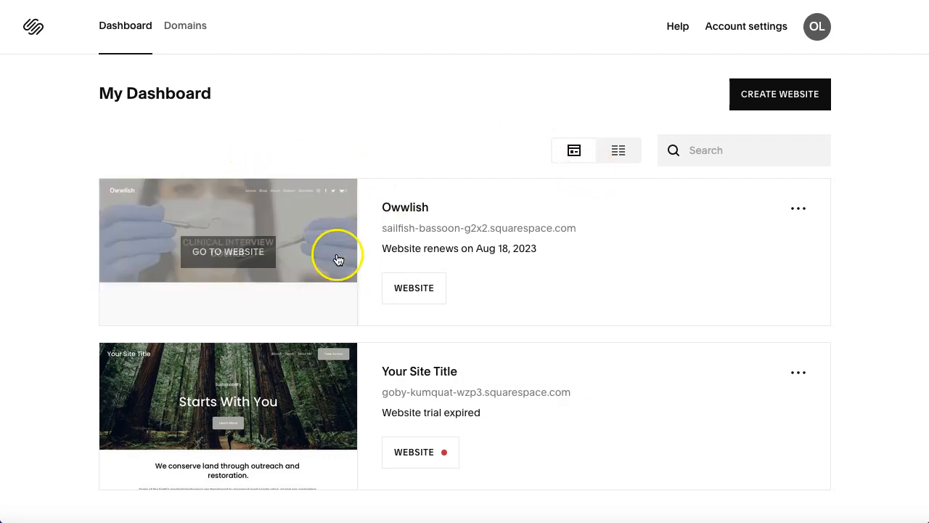
Open the Owwlish website's editor in Squarespace and the course page's settings.
{"action": "left_click", "coordinate": [253, 251]}
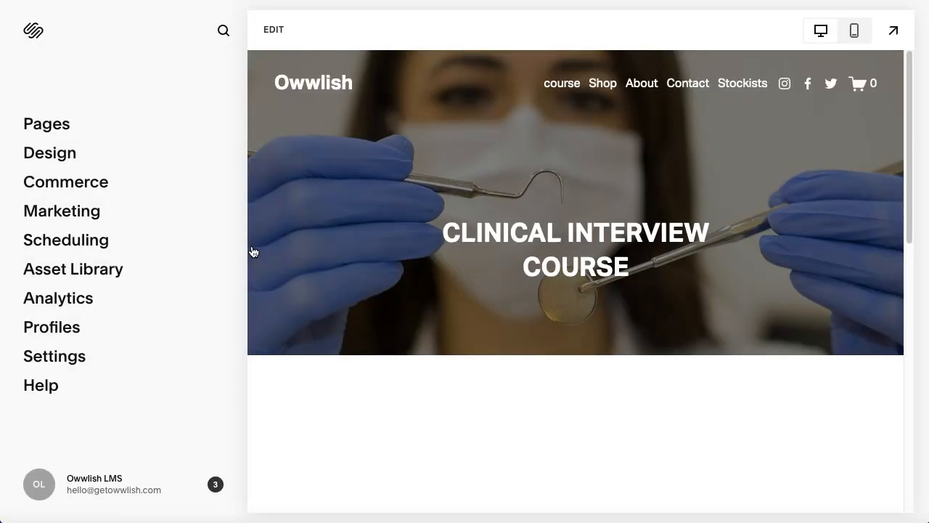
{"action": "left_click", "coordinate": [310, 233]}
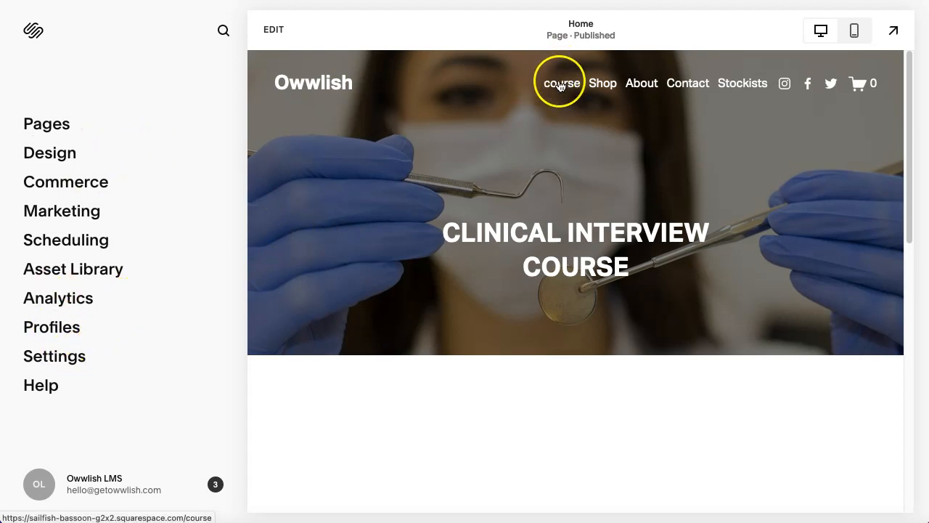
{"action": "left_click", "coordinate": [62, 122]}
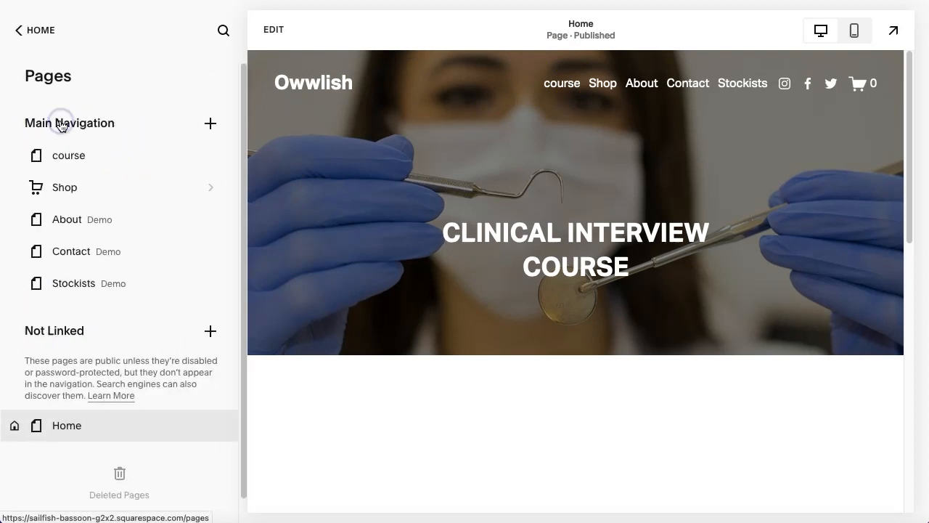
{"action": "left_click", "coordinate": [205, 155]}
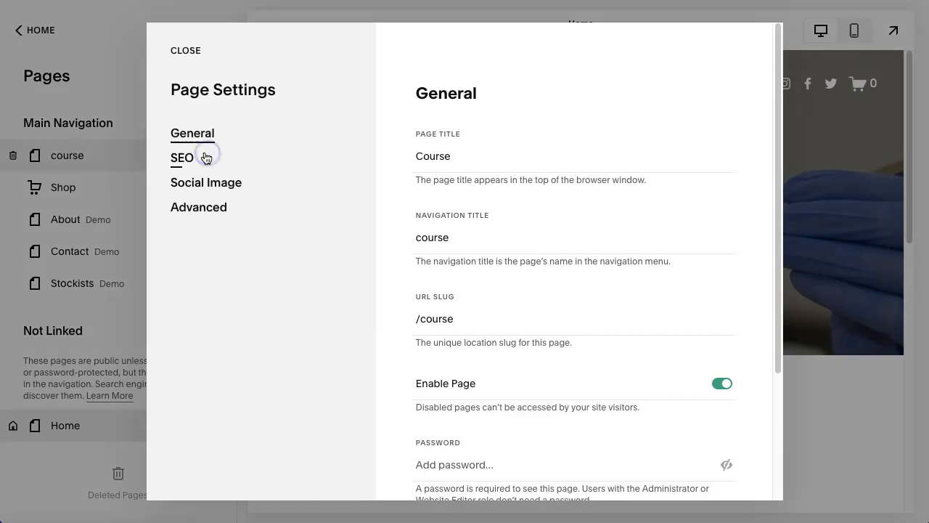
Change the course page's navigation title to Course.
{"action": "left_click", "coordinate": [423, 159]}
{"action": "left_click", "coordinate": [420, 239]}
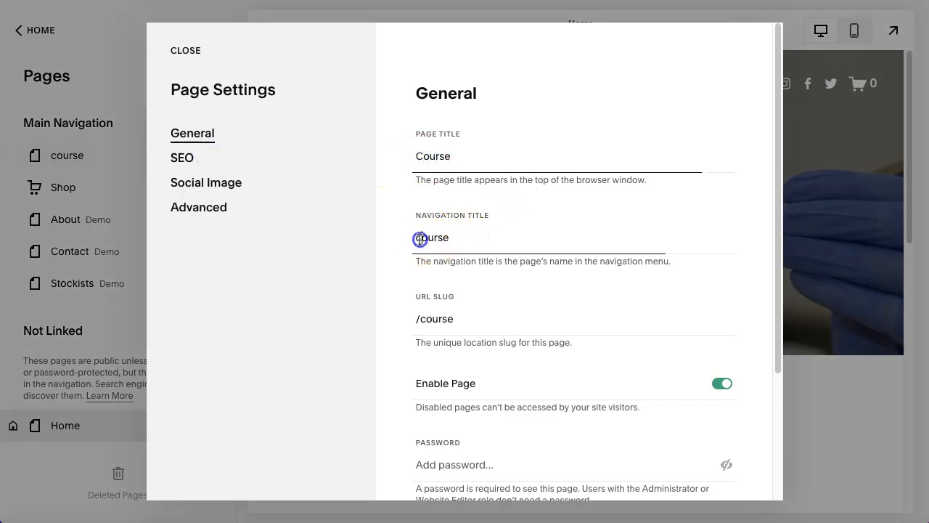
{"action": "key", "text": "BackSpace"}
{"action": "type", "text": "C"}
{"action": "scroll", "coordinate": [594, 291], "scroll_direction": "down", "scroll_amount": 2}
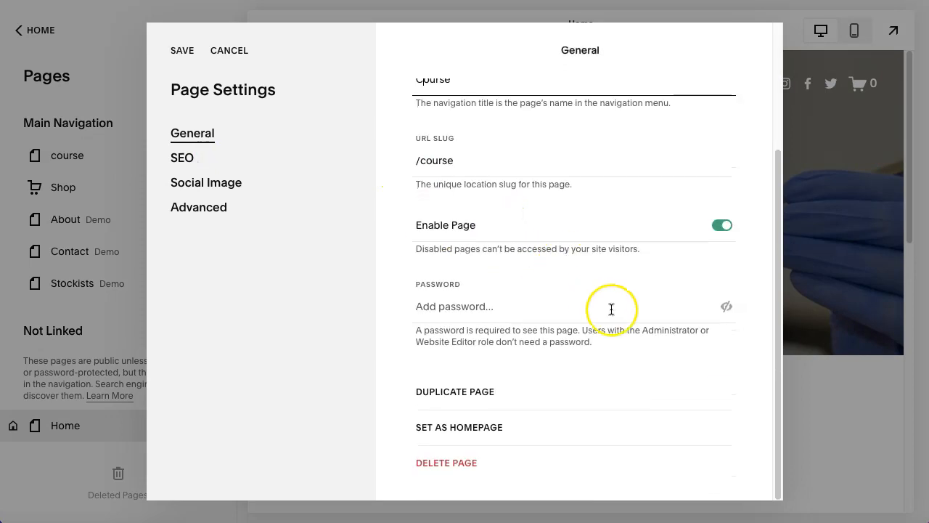
Save the page settings and open the Course page for editing.
{"action": "scroll", "coordinate": [526, 294], "scroll_direction": "up", "scroll_amount": 2}
{"action": "left_click", "coordinate": [179, 50]}
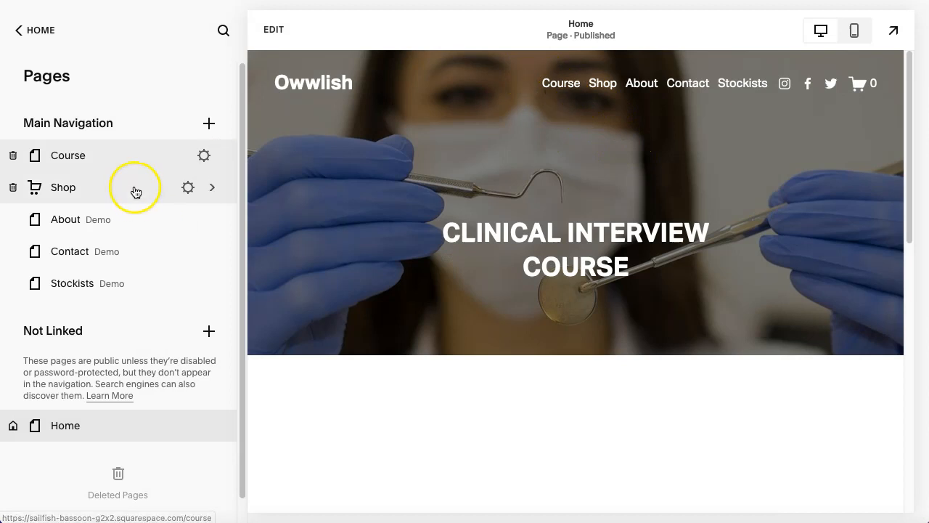
{"action": "left_click", "coordinate": [76, 157]}
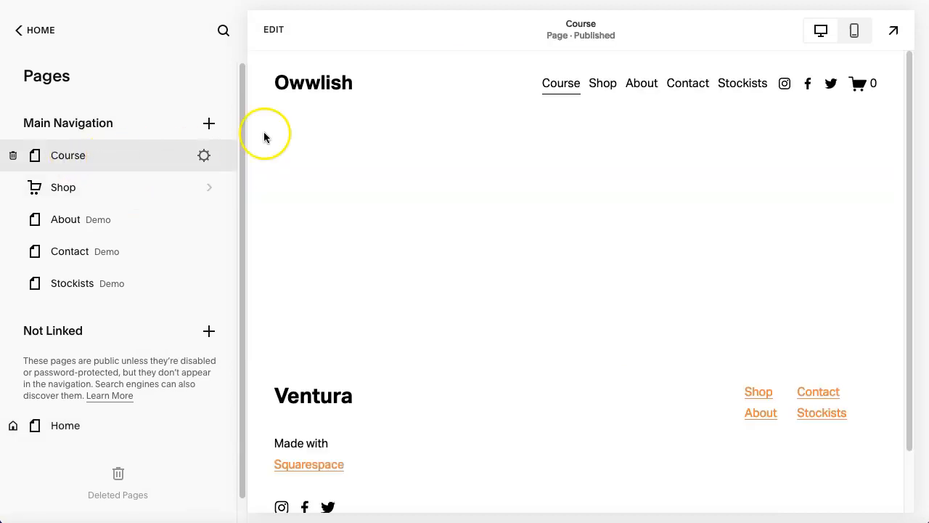
{"action": "left_click", "coordinate": [276, 33]}
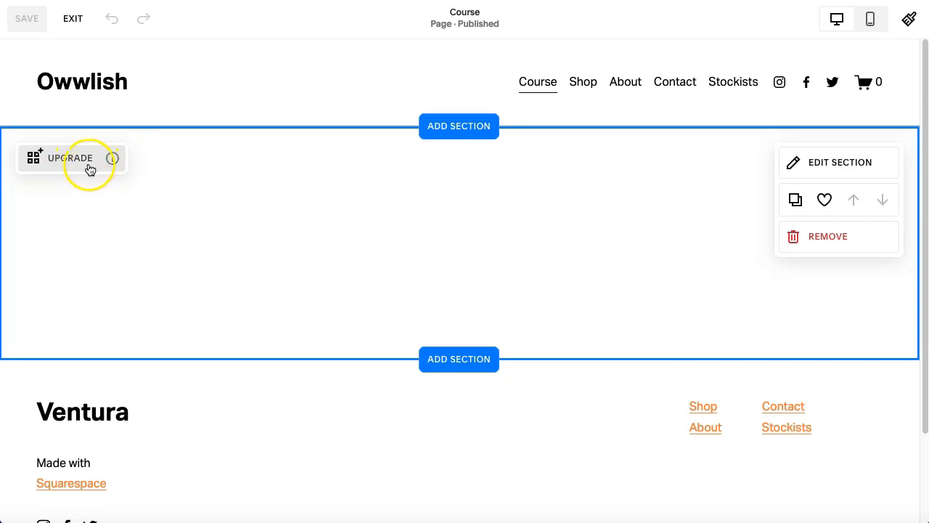
Search the web for Squarespace pricing and open the Squarespace pricing page.
{"action": "mouse_move", "coordinate": [113, 166]}
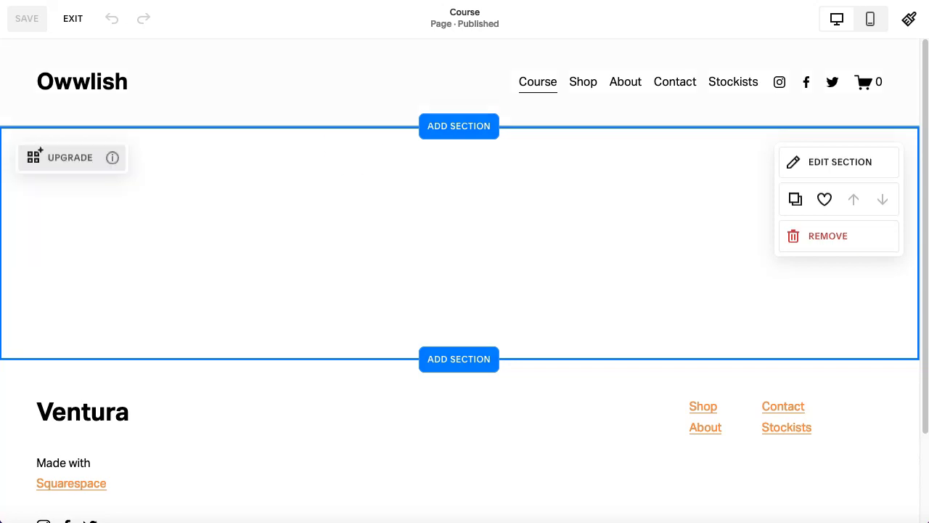
{"action": "key", "text": "super+t"}
{"action": "type", "text": "squarespace"}
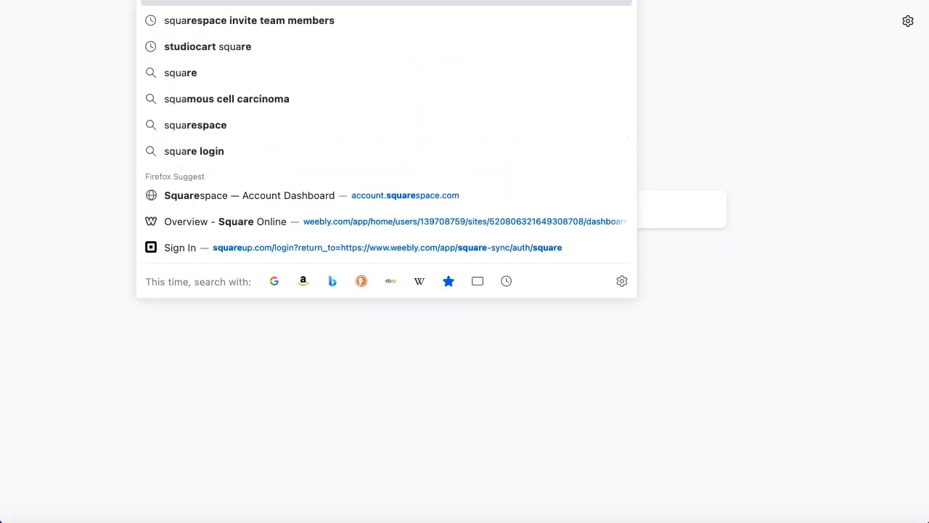
{"action": "type", "text": " pricing"}
{"action": "key", "text": "Return"}
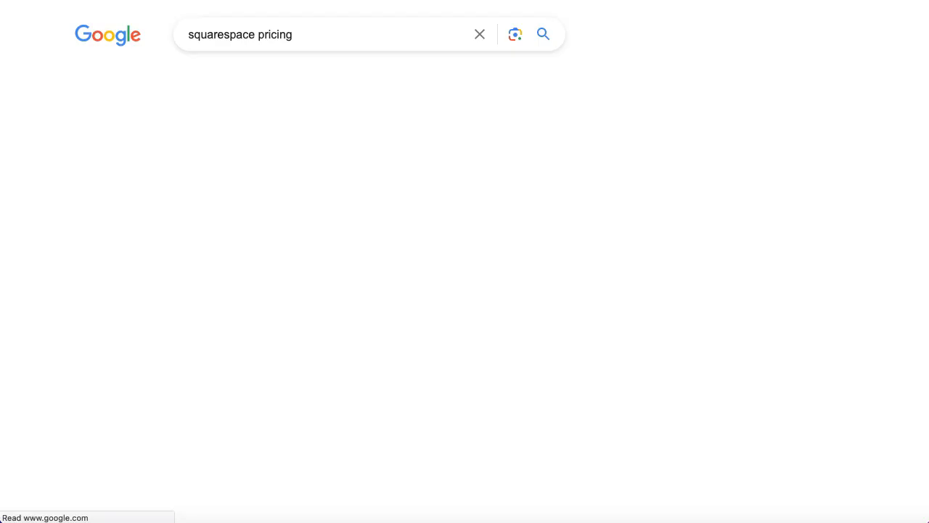
{"action": "scroll", "coordinate": [187, 327], "scroll_direction": "down", "scroll_amount": 4}
{"action": "scroll", "coordinate": [191, 326], "scroll_direction": "down", "scroll_amount": 3}
{"action": "left_click", "coordinate": [152, 236]}
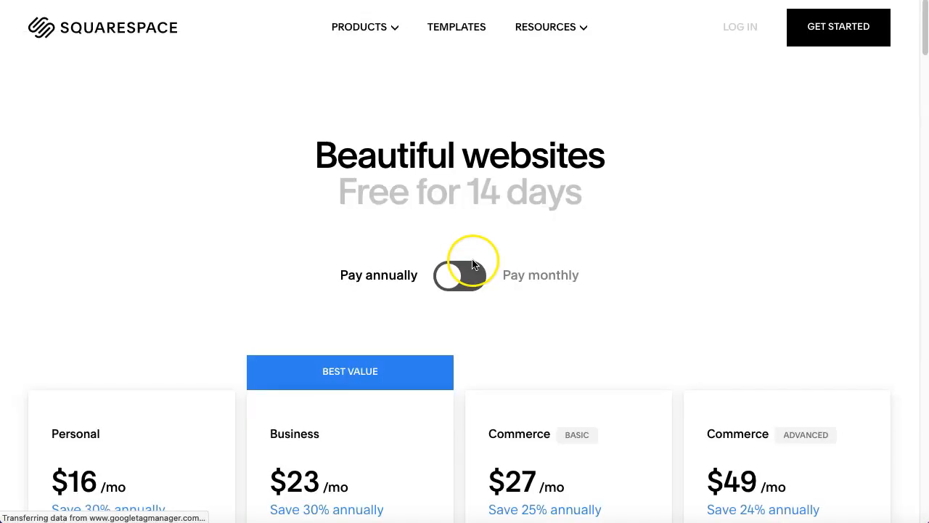
Expand the plan comparison and scroll through the features each Squarespace plan includes.
{"action": "scroll", "coordinate": [527, 264], "scroll_direction": "down", "scroll_amount": 4}
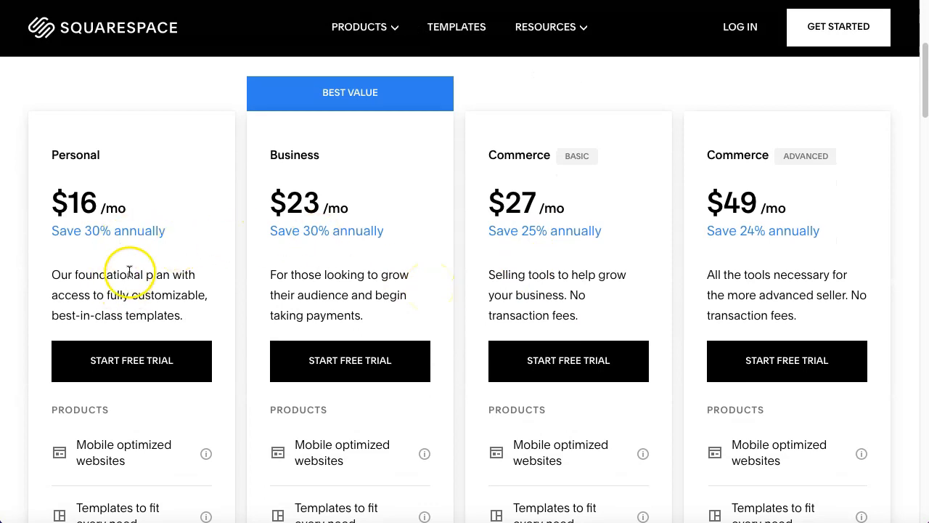
{"action": "scroll", "coordinate": [143, 267], "scroll_direction": "down", "scroll_amount": 1}
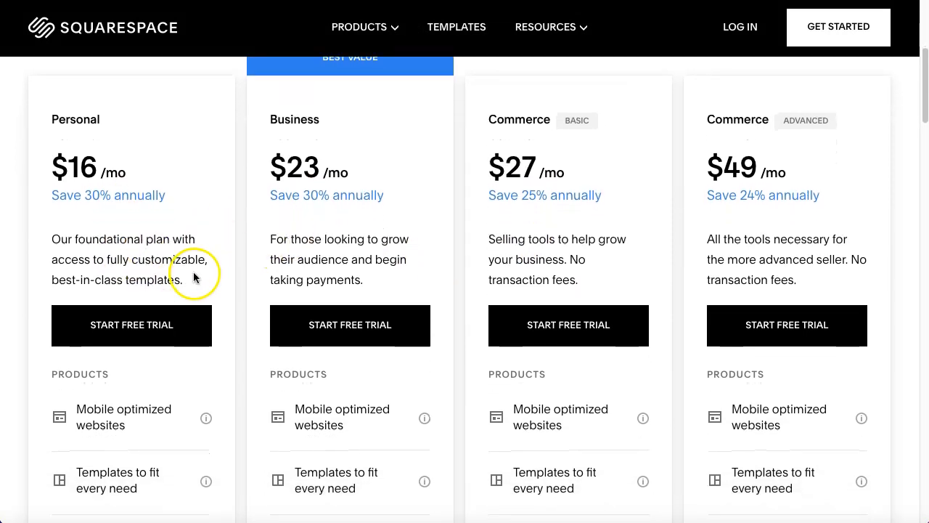
{"action": "scroll", "coordinate": [193, 276], "scroll_direction": "down", "scroll_amount": 3}
{"action": "scroll", "coordinate": [189, 316], "scroll_direction": "down", "scroll_amount": 10}
{"action": "scroll", "coordinate": [188, 322], "scroll_direction": "up", "scroll_amount": 2}
{"action": "left_click", "coordinate": [494, 367]}
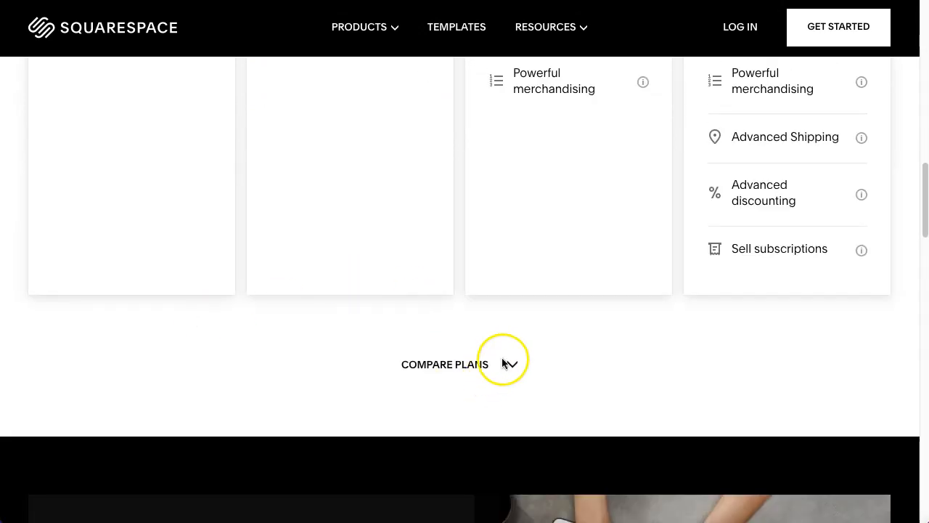
{"action": "scroll", "coordinate": [514, 372], "scroll_direction": "down", "scroll_amount": 3}
{"action": "scroll", "coordinate": [514, 372], "scroll_direction": "down", "scroll_amount": 6}
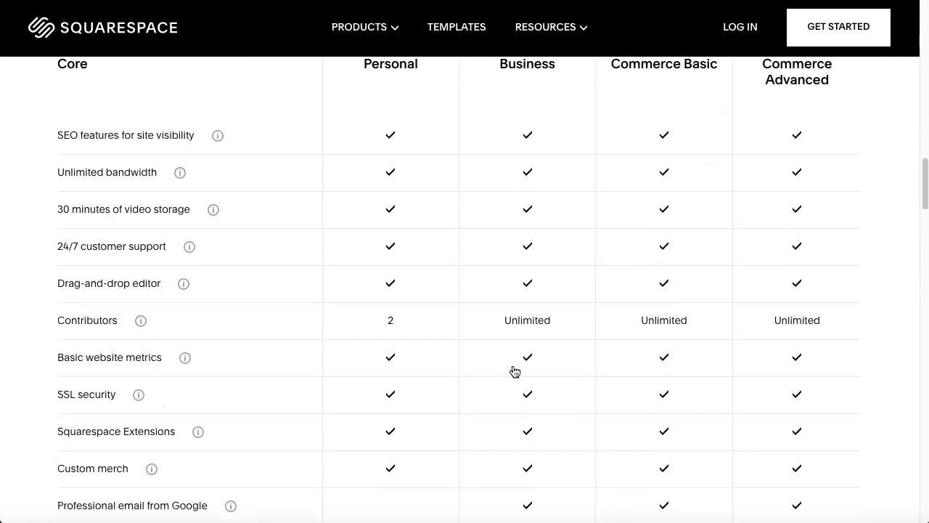
{"action": "scroll", "coordinate": [515, 372], "scroll_direction": "down", "scroll_amount": 9}
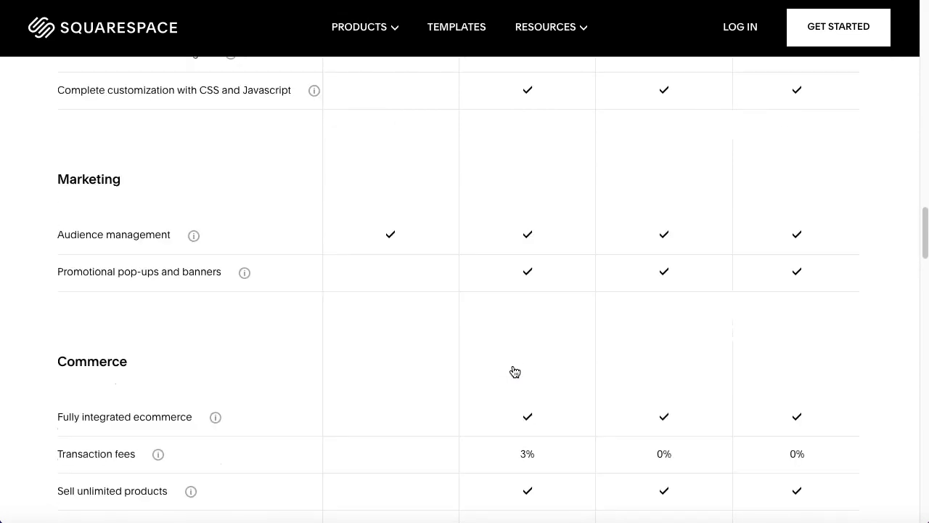
{"action": "scroll", "coordinate": [515, 372], "scroll_direction": "down", "scroll_amount": 1}
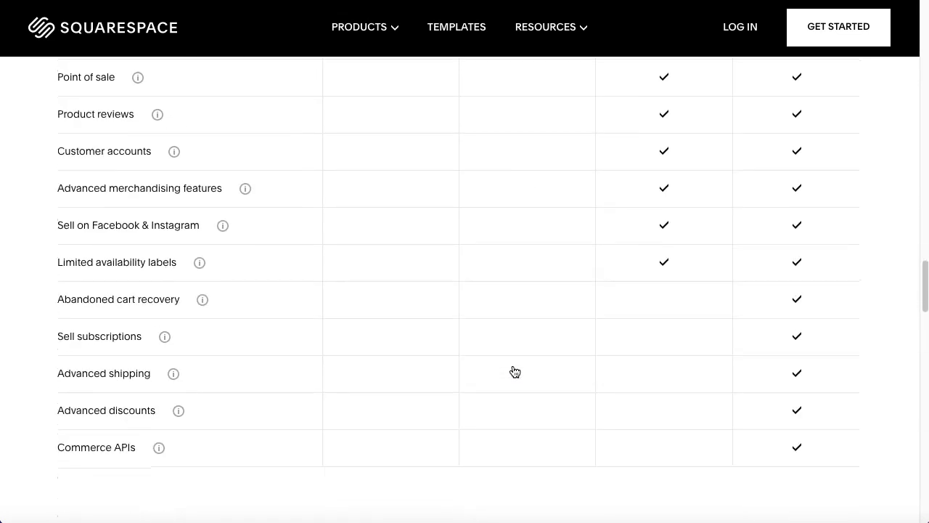
Search the pricing page for JavaScript customization and check which plans include it.
{"action": "key", "text": "ctrl+f"}
{"action": "type", "text": "cod"}
{"action": "key", "text": "BackSpace"}
{"action": "key", "text": "BackSpace"}
{"action": "key", "text": "BackSpace"}
{"action": "type", "text": "js"}
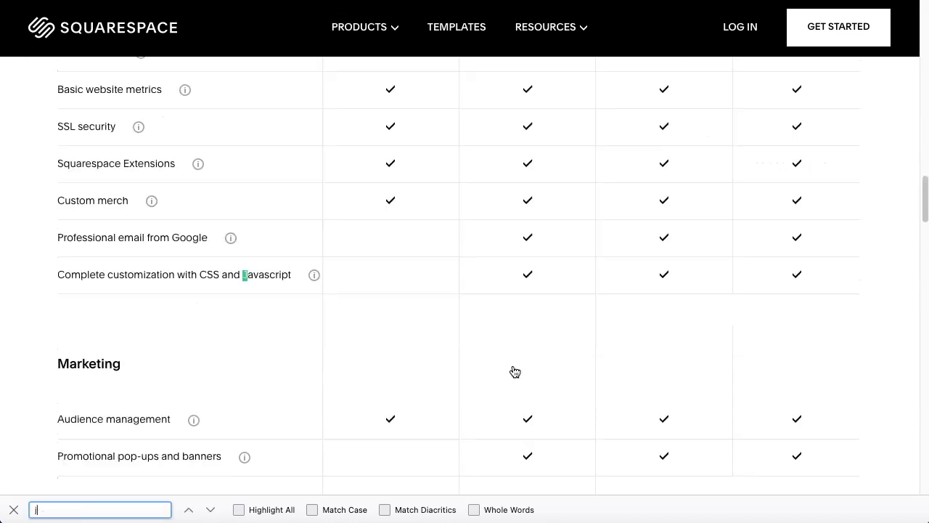
{"action": "key", "text": "BackSpace"}
{"action": "key", "text": "BackSpace"}
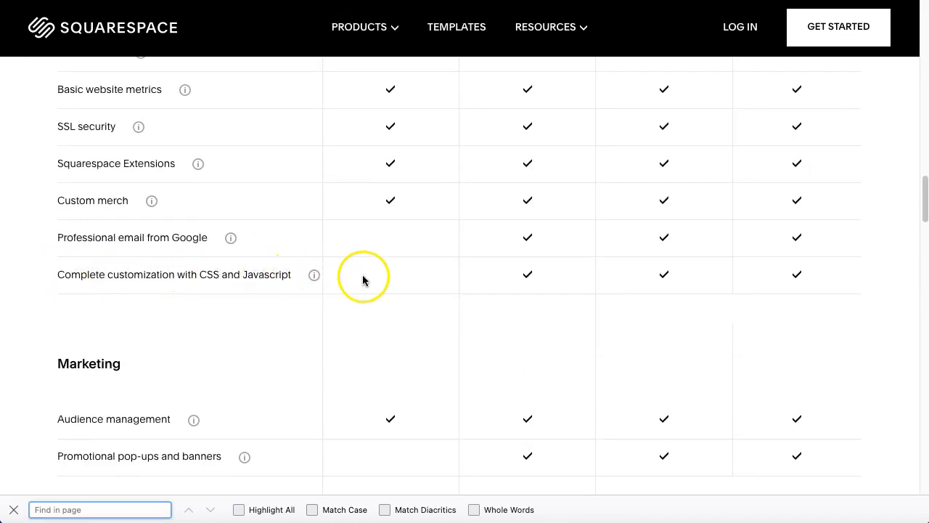
{"action": "scroll", "coordinate": [528, 272], "scroll_direction": "up", "scroll_amount": 10}
{"action": "scroll", "coordinate": [528, 271], "scroll_direction": "up", "scroll_amount": 15}
{"action": "scroll", "coordinate": [332, 322], "scroll_direction": "down", "scroll_amount": 2}
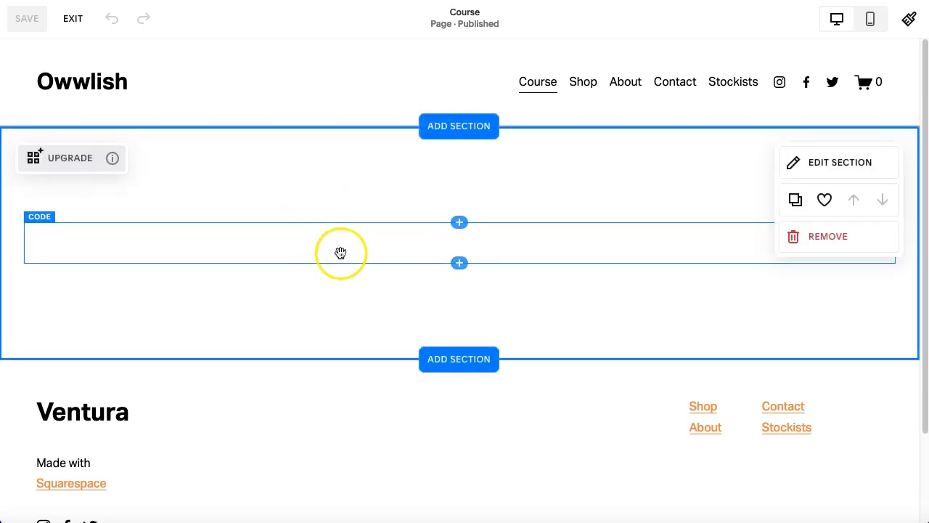
Remove the existing section from the Course page.
{"action": "left_click", "coordinate": [835, 238]}
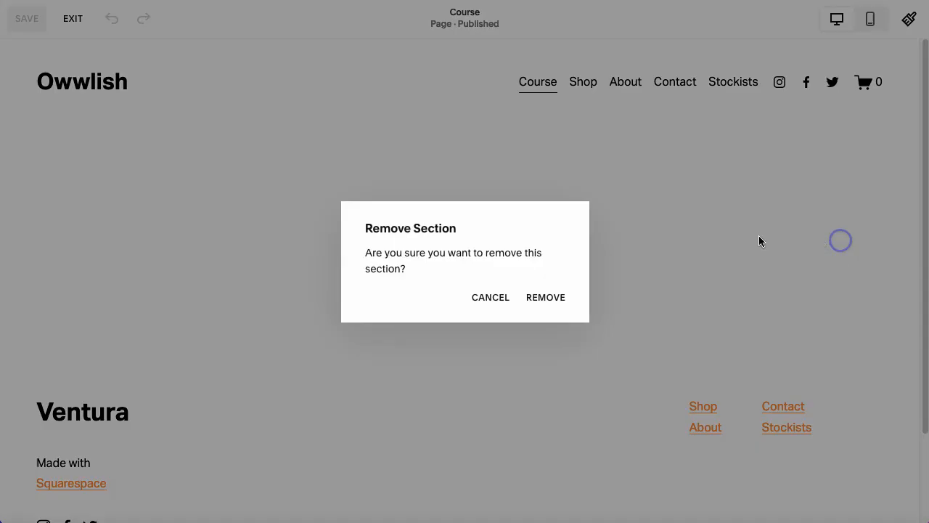
{"action": "left_click", "coordinate": [546, 297]}
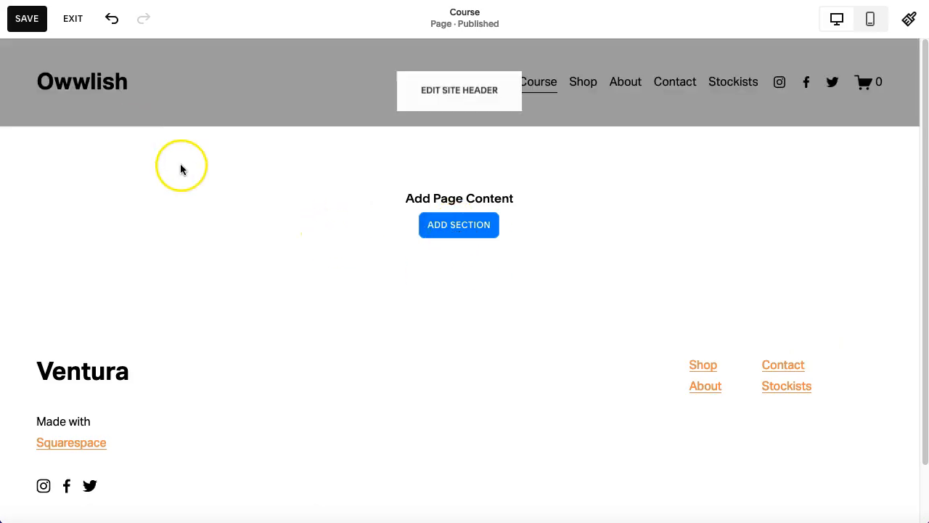
Add a blank section to the Course page and insert a Code block into it.
{"action": "left_click", "coordinate": [456, 228]}
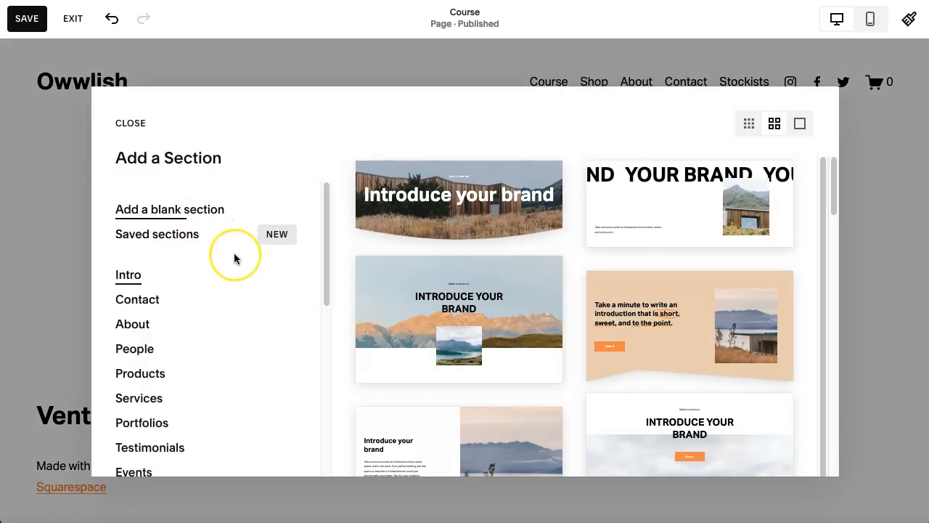
{"action": "left_click", "coordinate": [153, 209]}
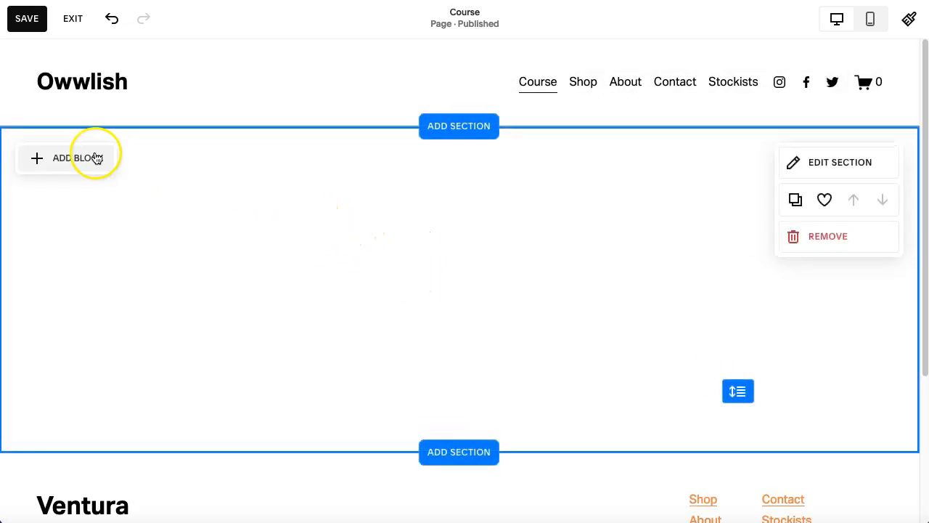
{"action": "left_click", "coordinate": [70, 166]}
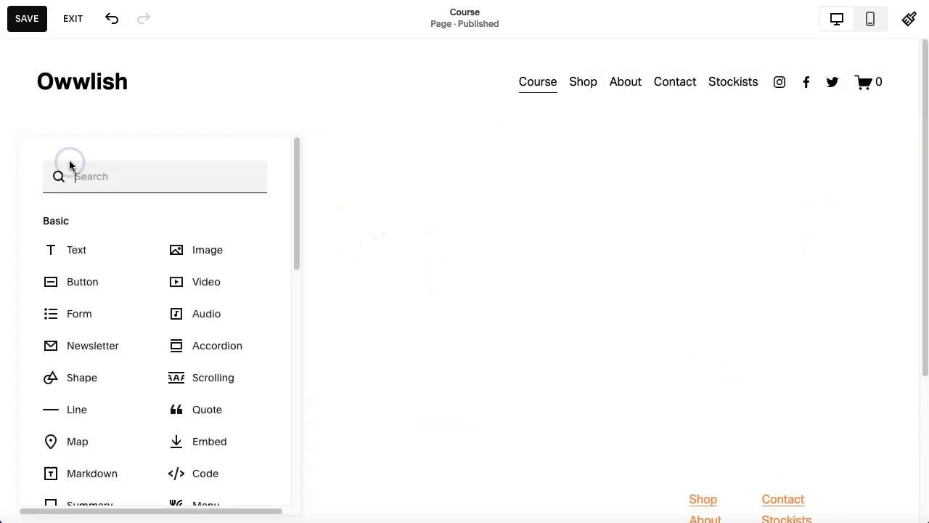
{"action": "scroll", "coordinate": [182, 266], "scroll_direction": "down", "scroll_amount": 2}
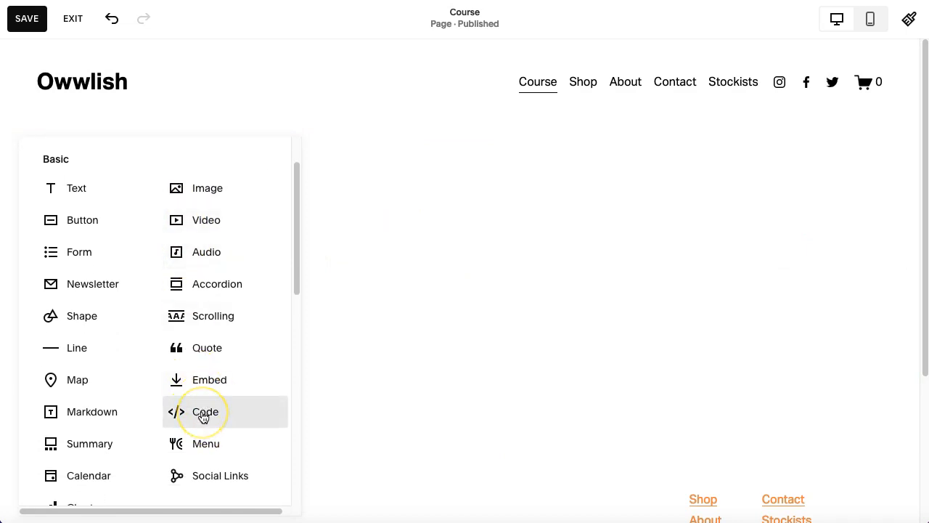
{"action": "left_click", "coordinate": [203, 416]}
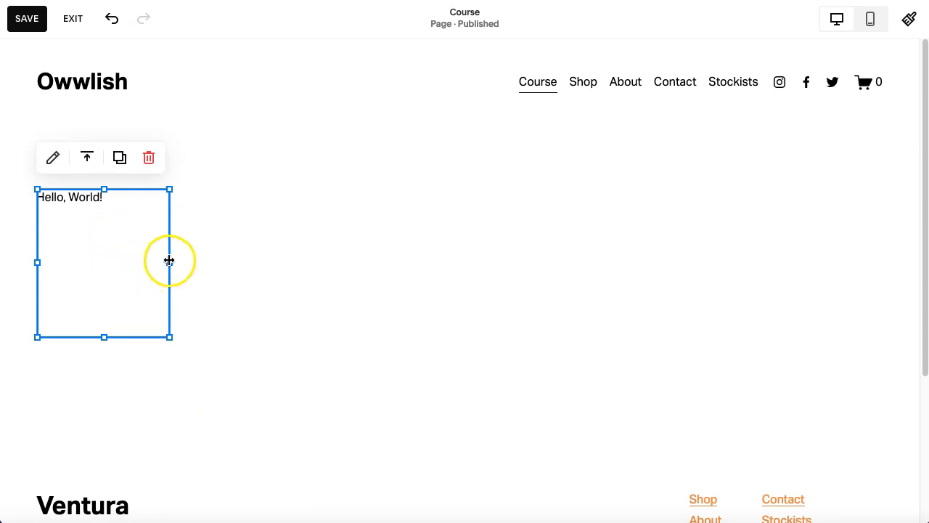
Widen the Code block so it spans nearly the full width of the section.
{"action": "left_click_drag", "start_coordinate": [170, 261], "coordinate": [880, 278]}
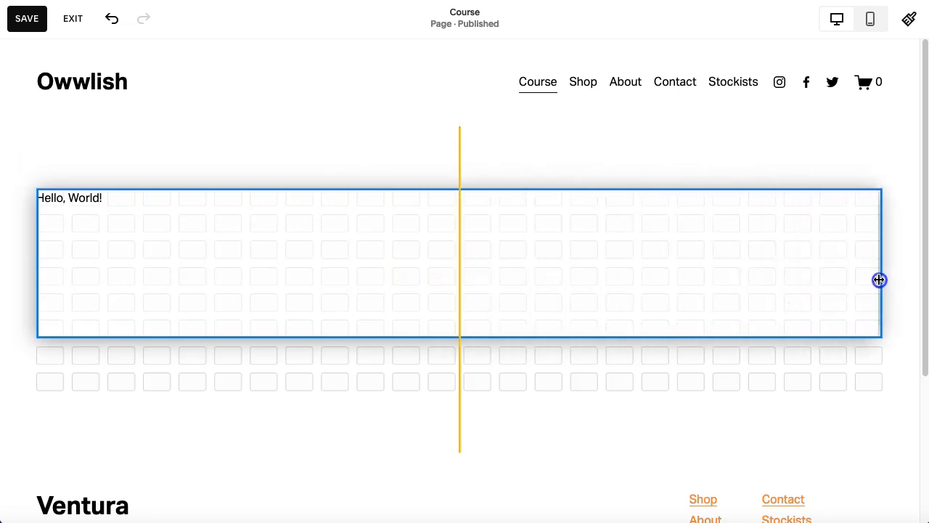
{"action": "left_click_drag", "start_coordinate": [37, 259], "coordinate": [77, 262]}
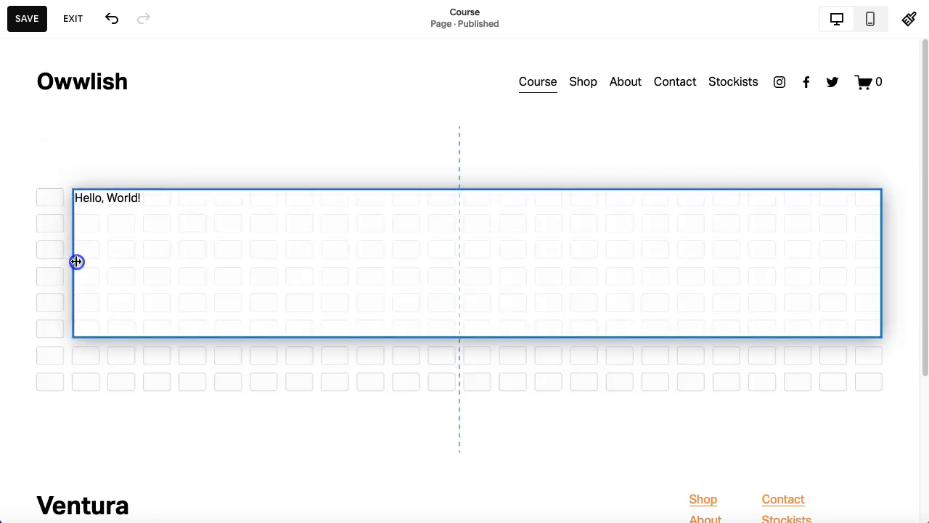
{"action": "left_click_drag", "start_coordinate": [882, 263], "coordinate": [850, 264]}
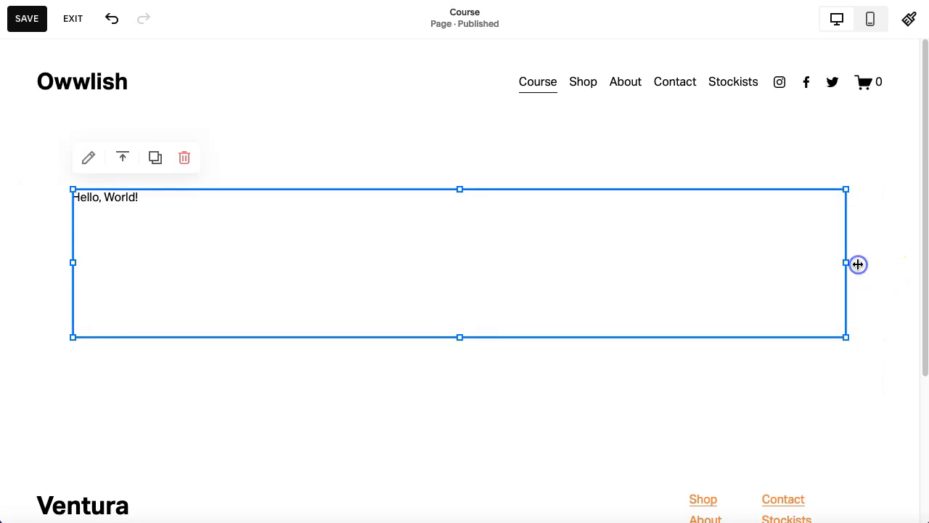
Replace the Code block's placeholder HTML with the copied Owwlish embed script.
{"action": "double_click", "coordinate": [104, 201]}
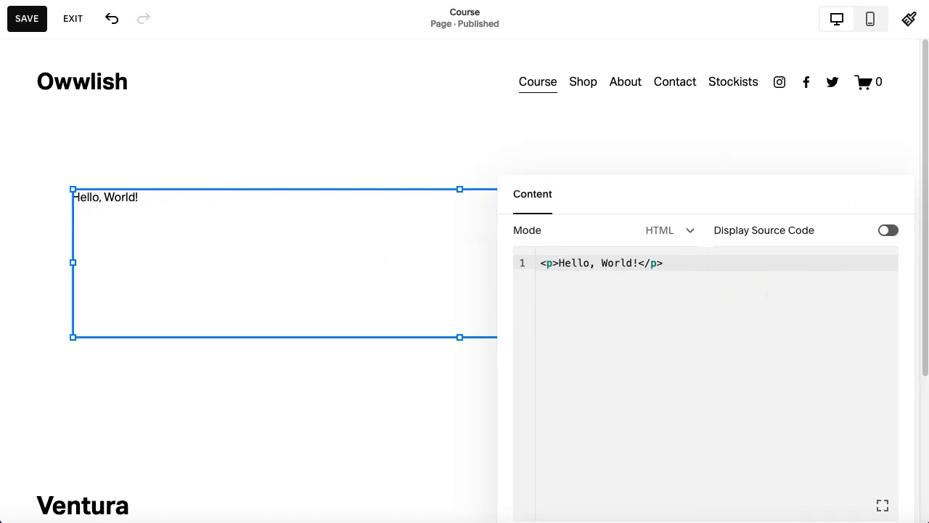
{"action": "left_click", "coordinate": [749, 300]}
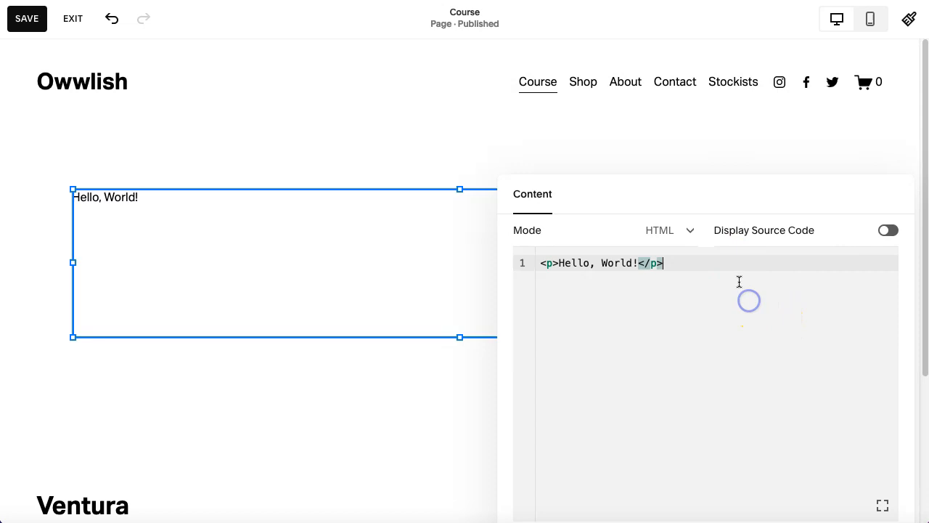
{"action": "left_click_drag", "start_coordinate": [733, 275], "coordinate": [536, 262]}
{"action": "right_click", "coordinate": [555, 262]}
{"action": "left_click", "coordinate": [593, 342]}
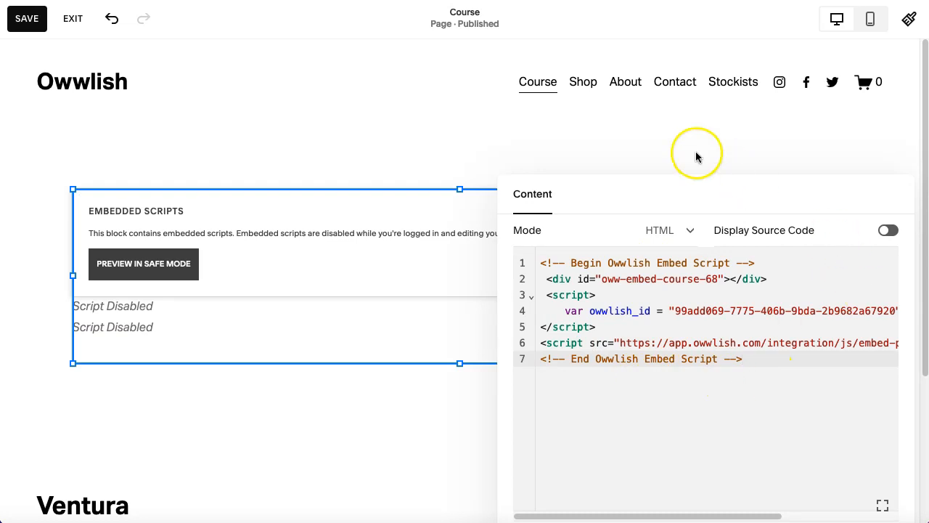
Close the code editor, save the Course page and exit the editor.
{"action": "left_click", "coordinate": [485, 268]}
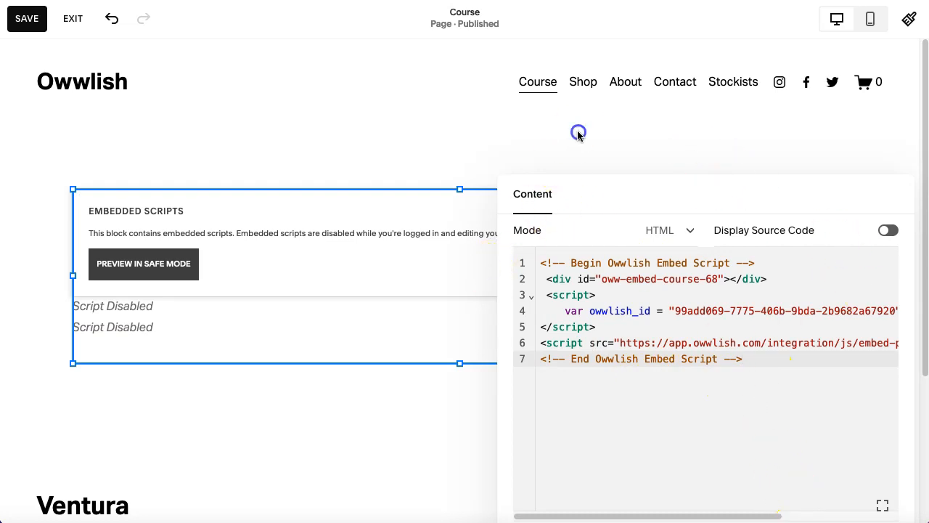
{"action": "left_click", "coordinate": [578, 134]}
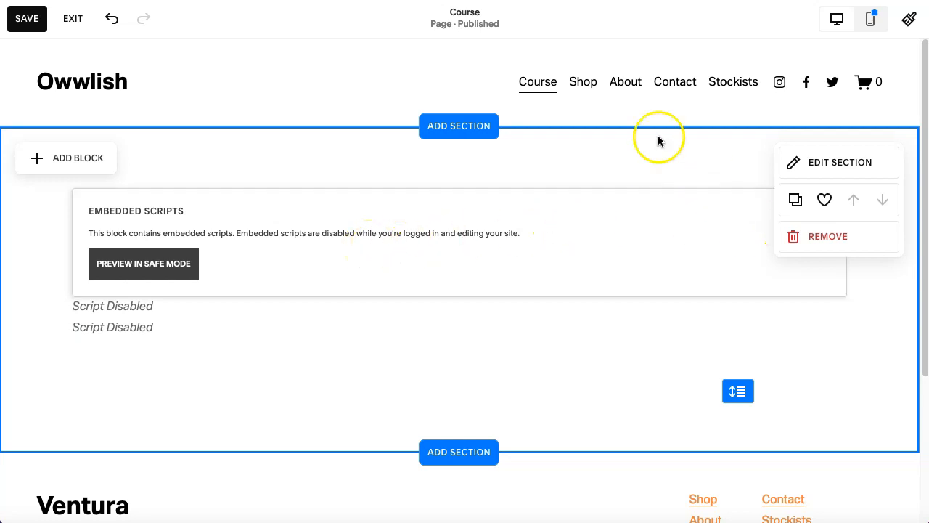
{"action": "left_click", "coordinate": [27, 18]}
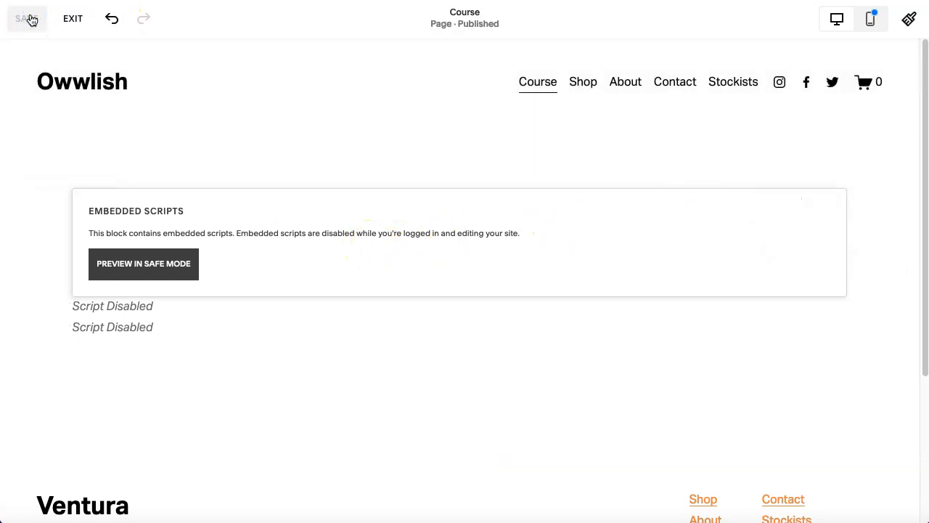
{"action": "left_click", "coordinate": [73, 19]}
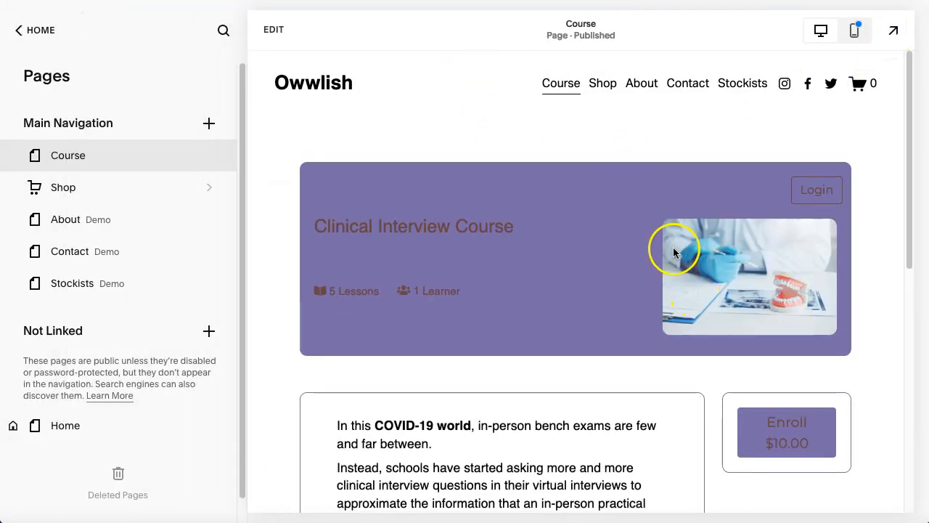
Scroll through the Course page to review the embedded Clinical Interview Course.
{"action": "scroll", "coordinate": [683, 284], "scroll_direction": "down", "scroll_amount": 3}
{"action": "scroll", "coordinate": [683, 284], "scroll_direction": "up", "scroll_amount": 3}
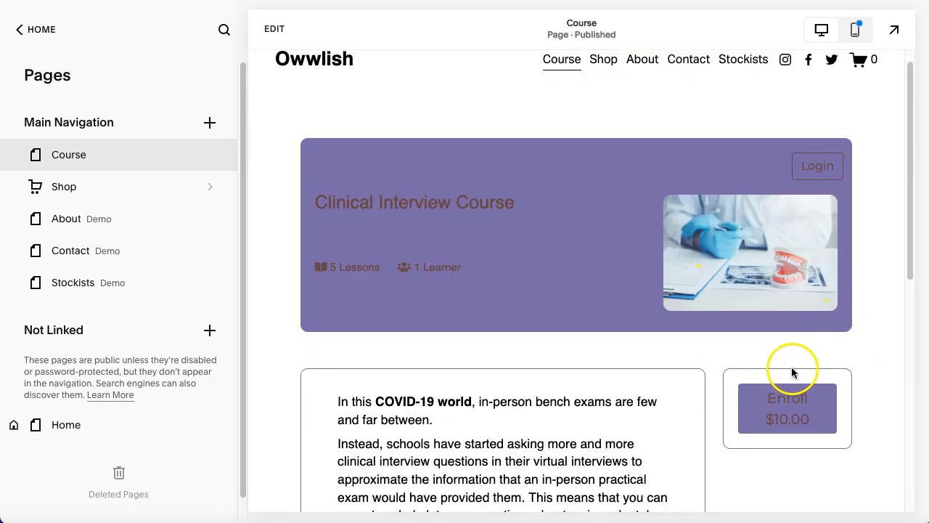
{"action": "scroll", "coordinate": [628, 326], "scroll_direction": "down", "scroll_amount": 1}
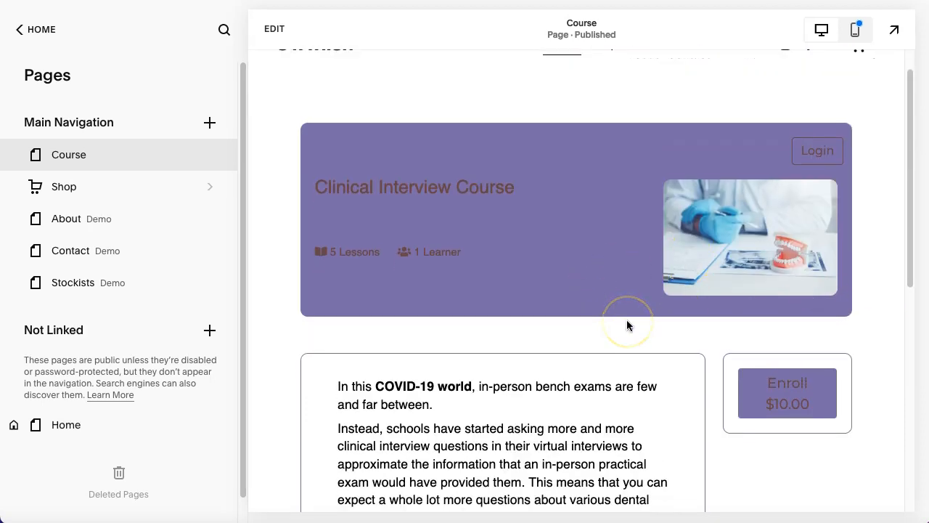
Set the course's primary accent color to #3F11E3 and adjust the secondary color in the Owwlish Look & Feel settings, then save.
{"action": "scroll", "coordinate": [628, 326], "scroll_direction": "up", "scroll_amount": 3}
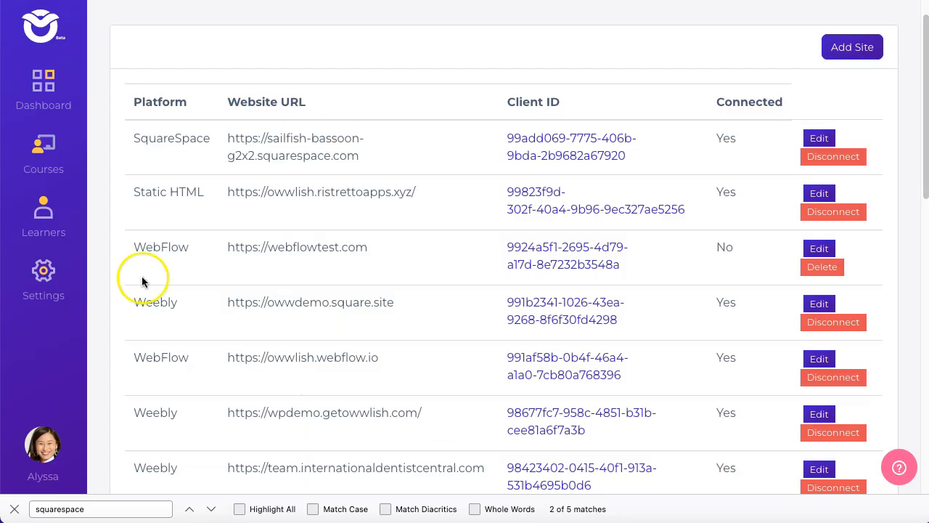
{"action": "mouse_move", "coordinate": [44, 283]}
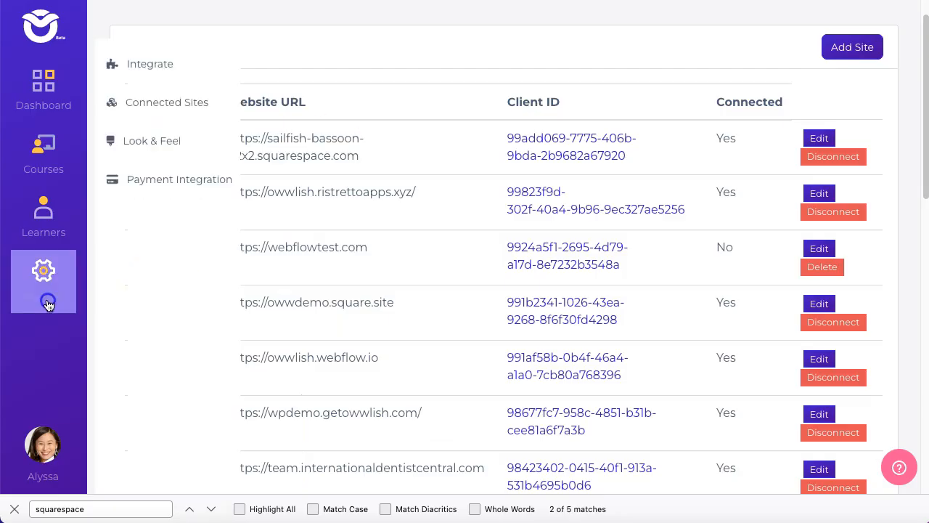
{"action": "left_click", "coordinate": [162, 139]}
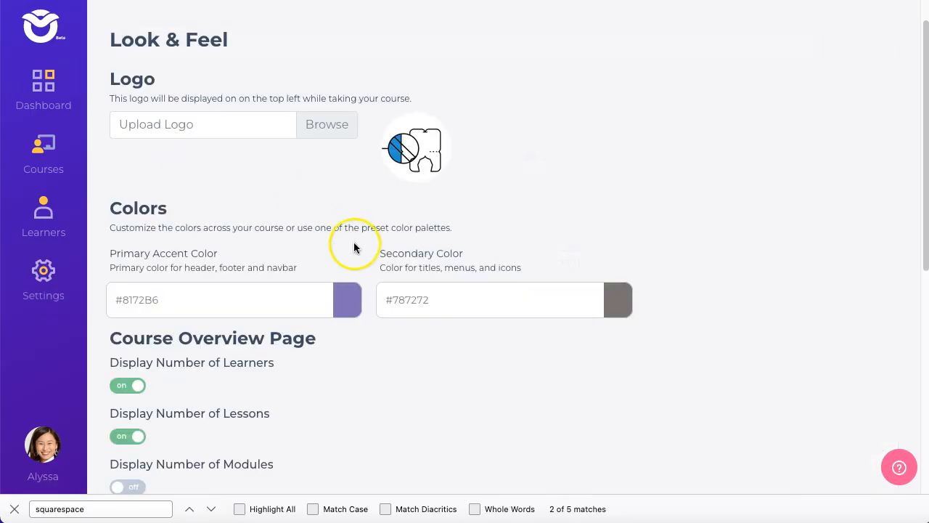
{"action": "left_click", "coordinate": [351, 307]}
{"action": "left_click", "coordinate": [348, 342]}
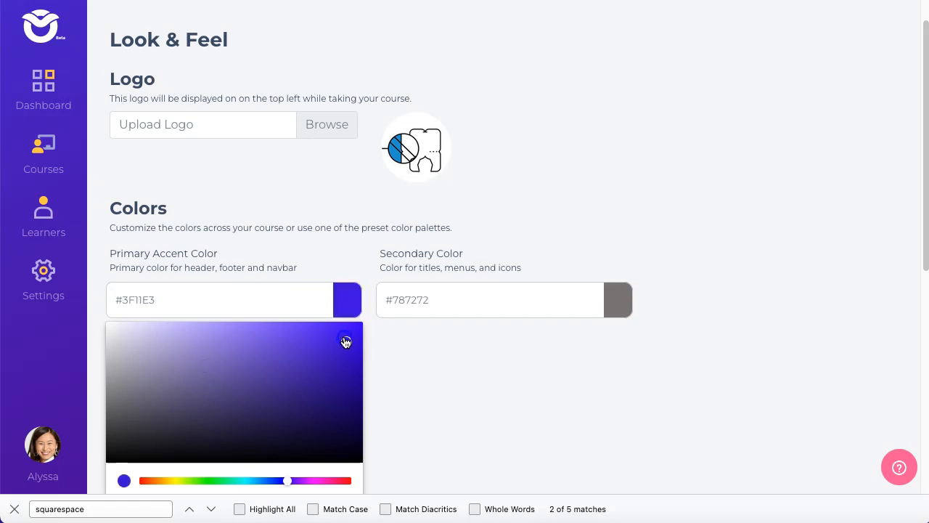
{"action": "left_click", "coordinate": [520, 365]}
{"action": "left_click", "coordinate": [618, 300]}
{"action": "left_click", "coordinate": [377, 323]}
{"action": "left_click_drag", "start_coordinate": [367, 316], "coordinate": [682, 328]}
{"action": "scroll", "coordinate": [653, 349], "scroll_direction": "down", "scroll_amount": 5}
{"action": "left_click", "coordinate": [860, 426]}
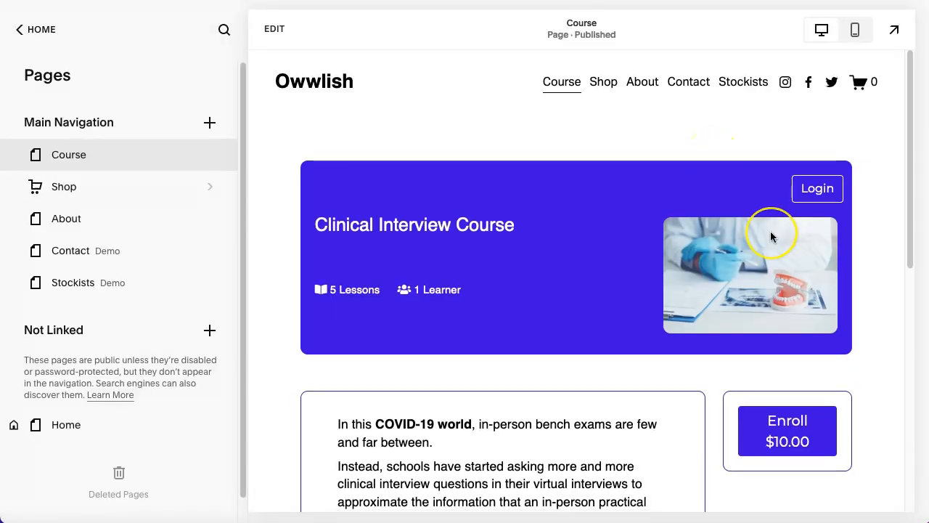
Preview the Squarespace Course page full screen to check the recoloured course embed.
{"action": "scroll", "coordinate": [771, 232], "scroll_direction": "down", "scroll_amount": 3}
{"action": "scroll", "coordinate": [771, 232], "scroll_direction": "up", "scroll_amount": 3}
{"action": "scroll", "coordinate": [775, 294], "scroll_direction": "up", "scroll_amount": 1}
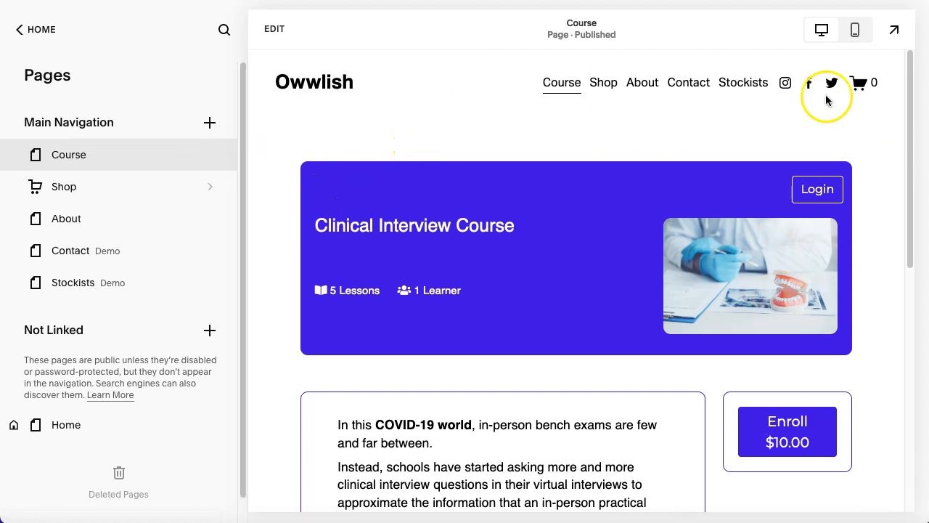
{"action": "left_click", "coordinate": [896, 32]}
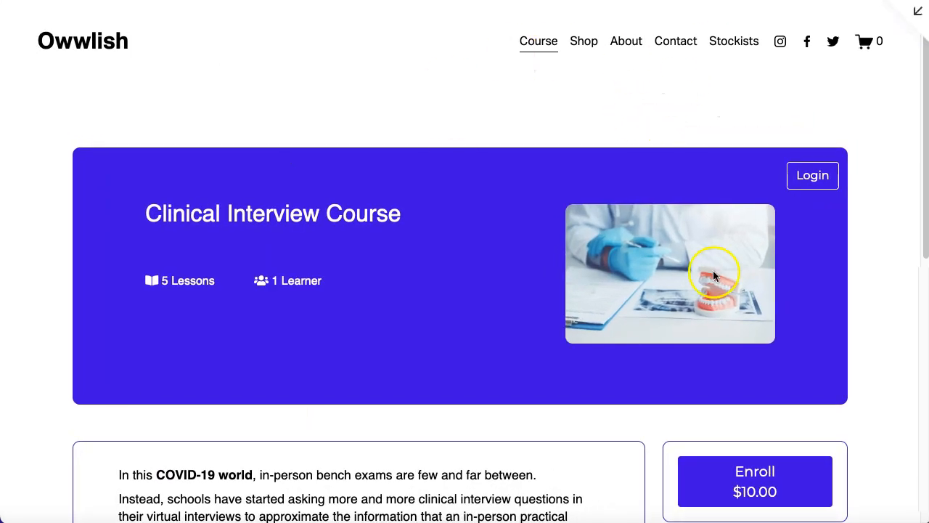
{"action": "scroll", "coordinate": [577, 321], "scroll_direction": "down", "scroll_amount": 5}
{"action": "scroll", "coordinate": [579, 319], "scroll_direction": "up", "scroll_amount": 5}
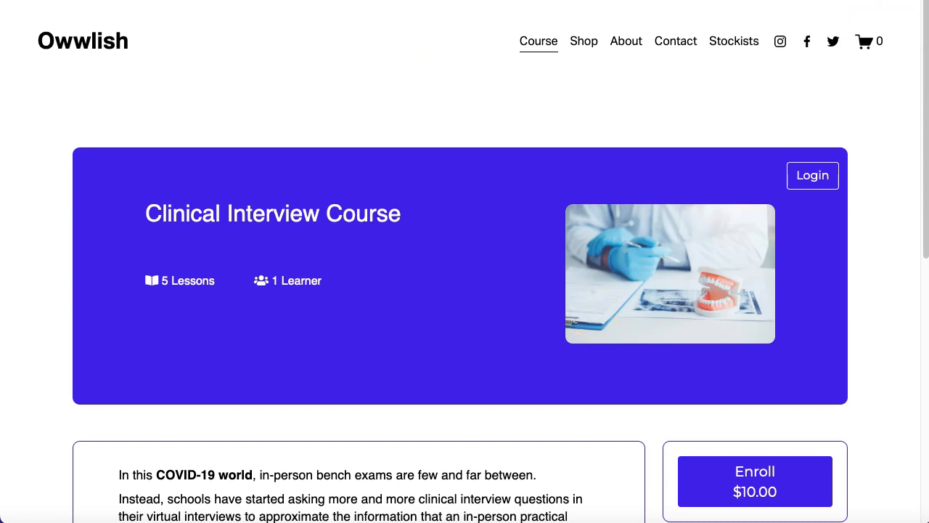
Open the published Squarespace site in a new private browser window by pasting its address.
{"action": "left_click", "coordinate": [156, 1]}
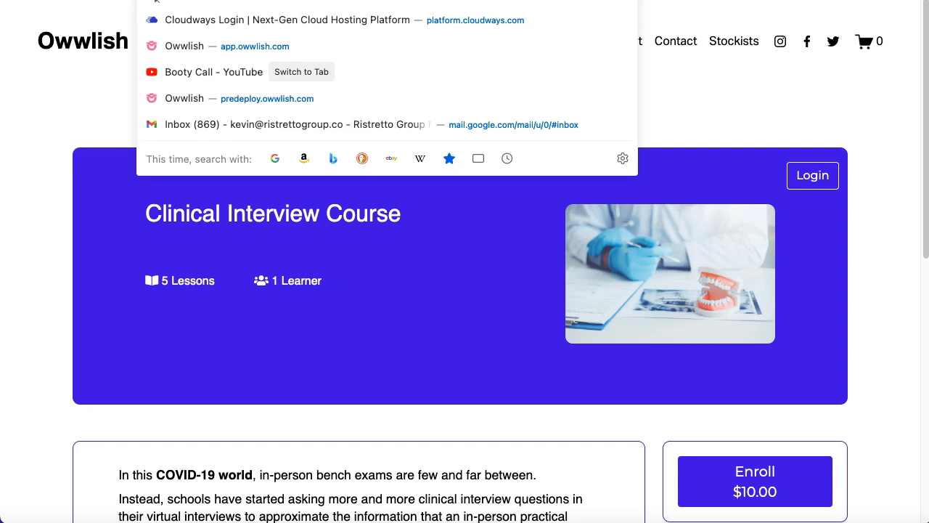
{"action": "key", "text": "Escape"}
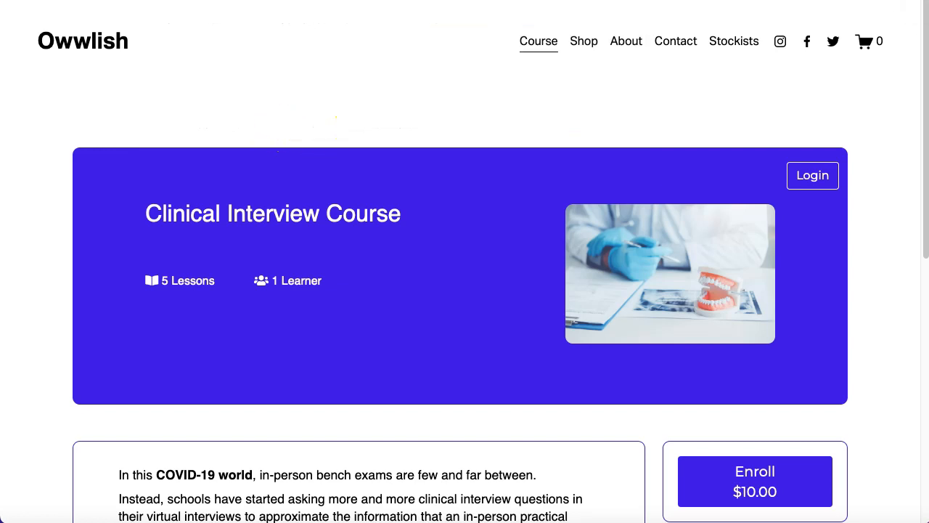
{"action": "key", "text": "super+shift+p"}
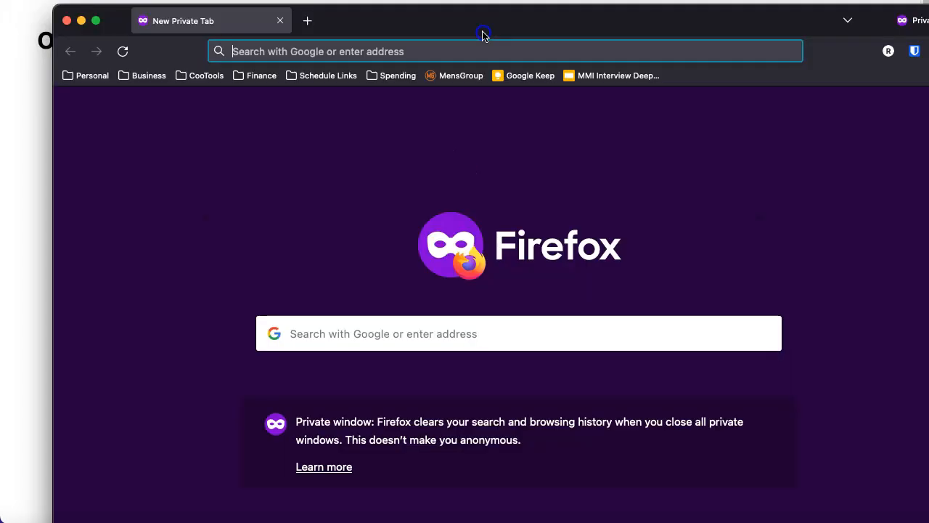
{"action": "left_click", "coordinate": [412, 64]}
{"action": "type", "text": "https://sailfish-bassoon-g2x2.squarespace.com/"}
{"action": "key", "text": "Return"}
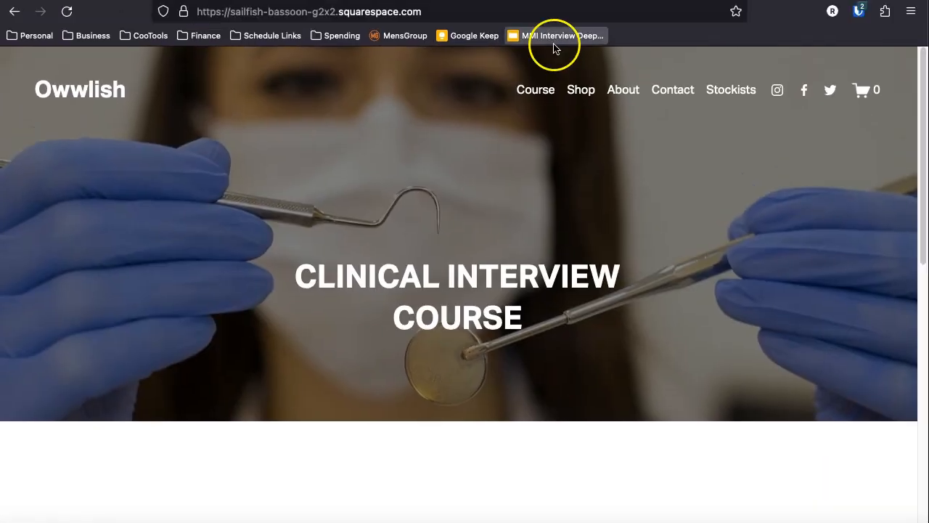
Go to the Course page of the live site and scroll through the embedded course.
{"action": "left_click", "coordinate": [532, 53]}
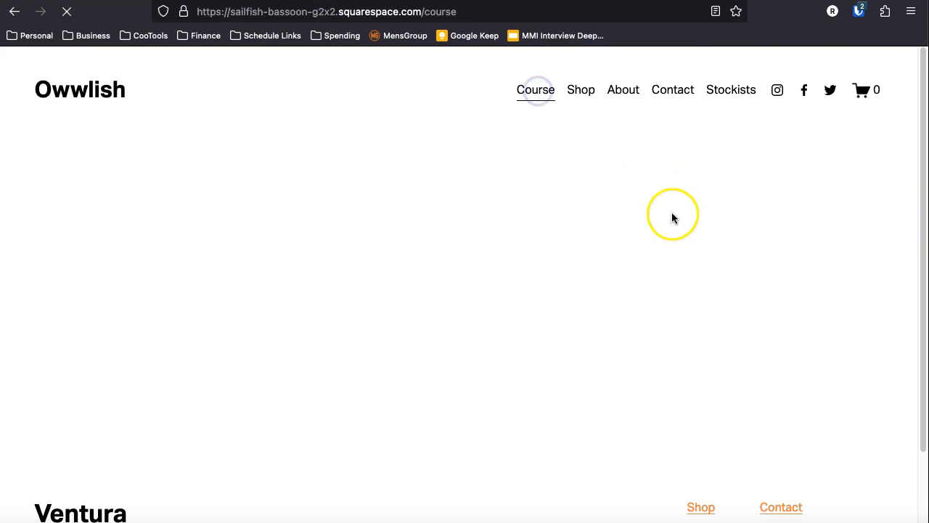
{"action": "scroll", "coordinate": [725, 265], "scroll_direction": "down", "scroll_amount": 4}
{"action": "scroll", "coordinate": [725, 265], "scroll_direction": "up", "scroll_amount": 3}
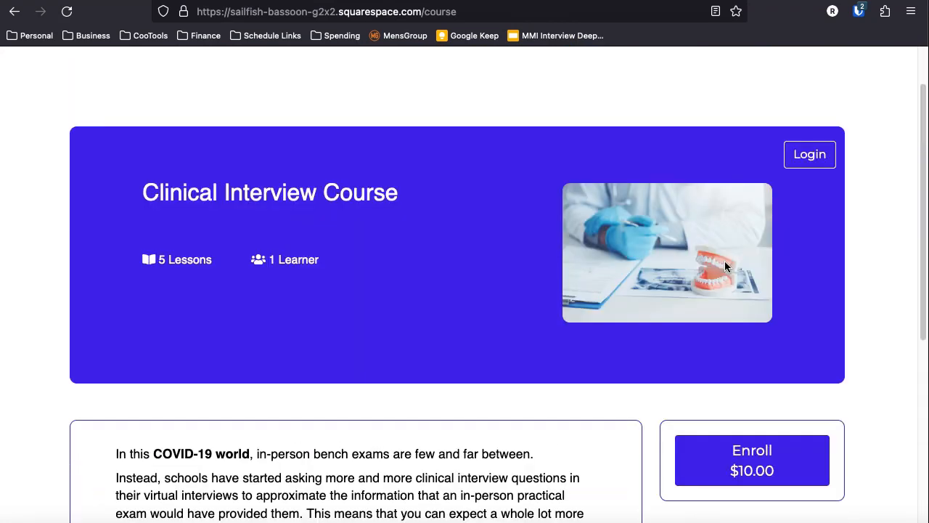
{"action": "scroll", "coordinate": [725, 266], "scroll_direction": "down", "scroll_amount": 1}
Test the embedded course's Enroll and Login buttons on the live Course page.
{"action": "left_click", "coordinate": [749, 431]}
{"action": "left_click", "coordinate": [732, 150]}
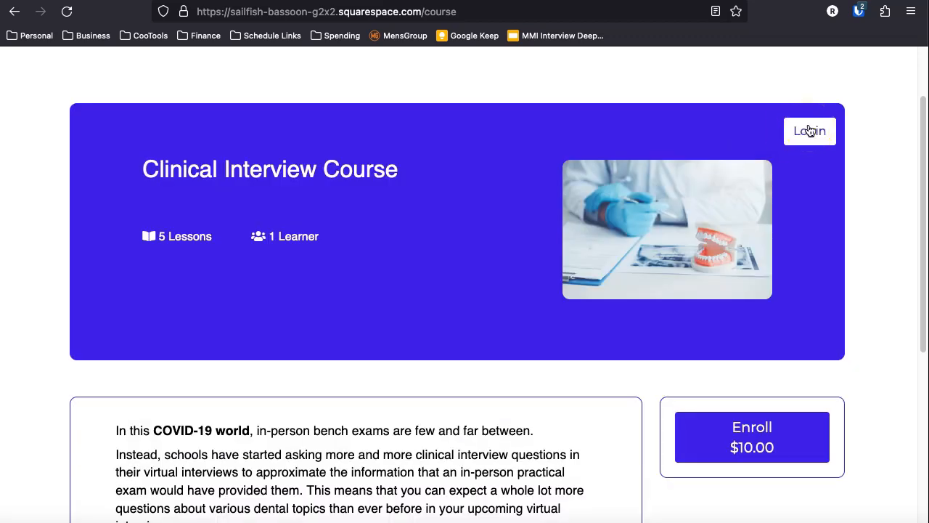
{"action": "left_click", "coordinate": [815, 139]}
{"action": "left_click", "coordinate": [815, 138]}
{"action": "left_click", "coordinate": [394, 255]}
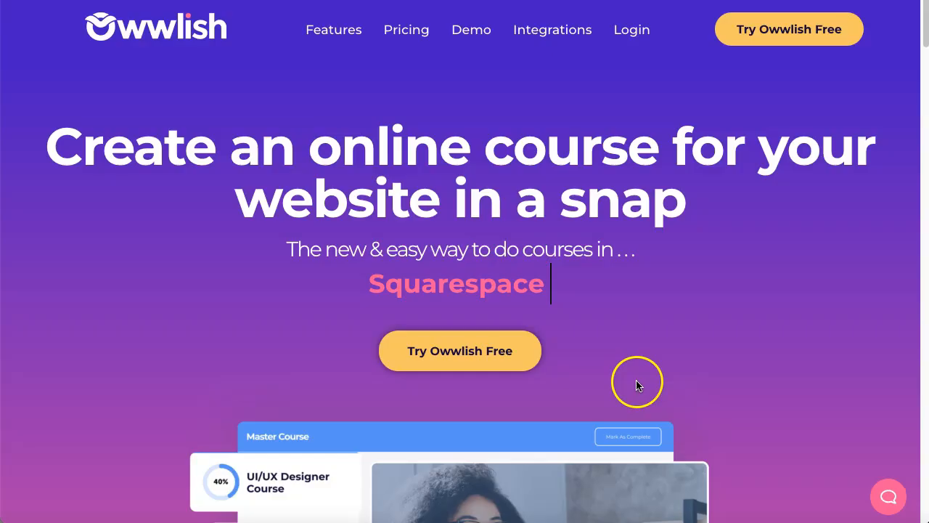
Open the Chat with us widget on the Owwlish homepage and focus its message box.
{"action": "left_click", "coordinate": [886, 500]}
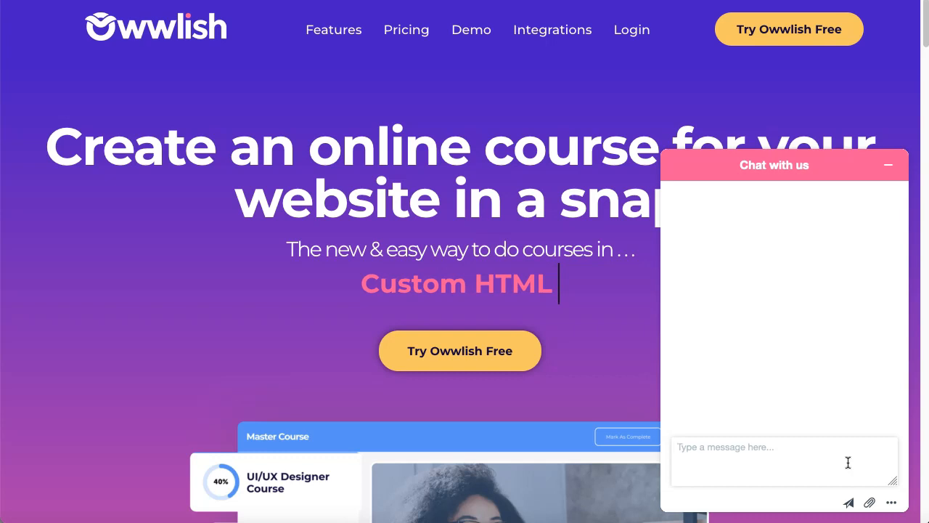
{"action": "left_click", "coordinate": [787, 418]}
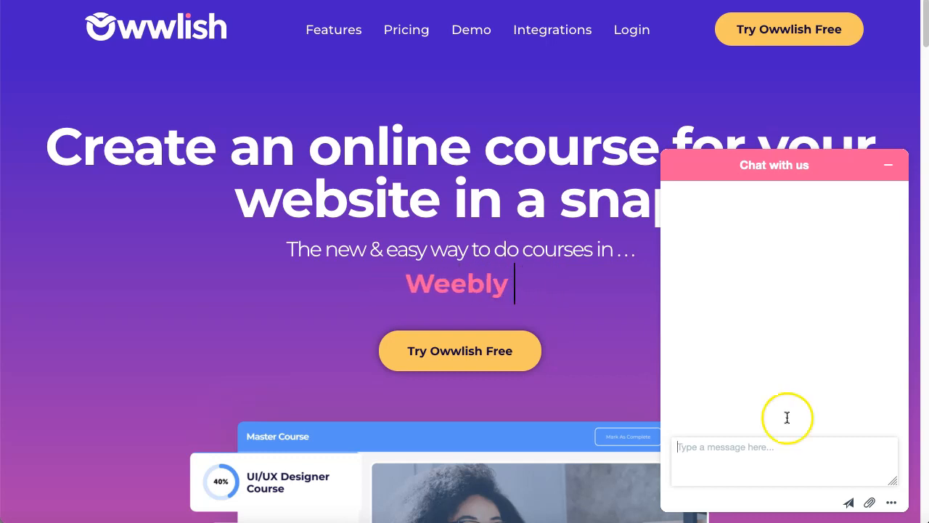